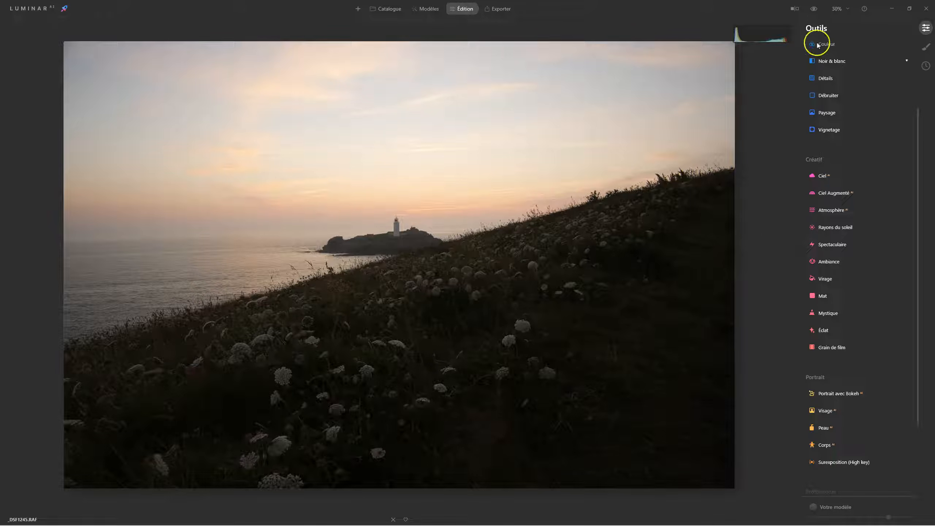
Correct the photo's lens distortion with the Optique tool
{"action": "scroll", "coordinate": [825, 330], "scroll_direction": "up", "scroll_amount": 3}
{"action": "scroll", "coordinate": [822, 332], "scroll_direction": "down", "scroll_amount": 5}
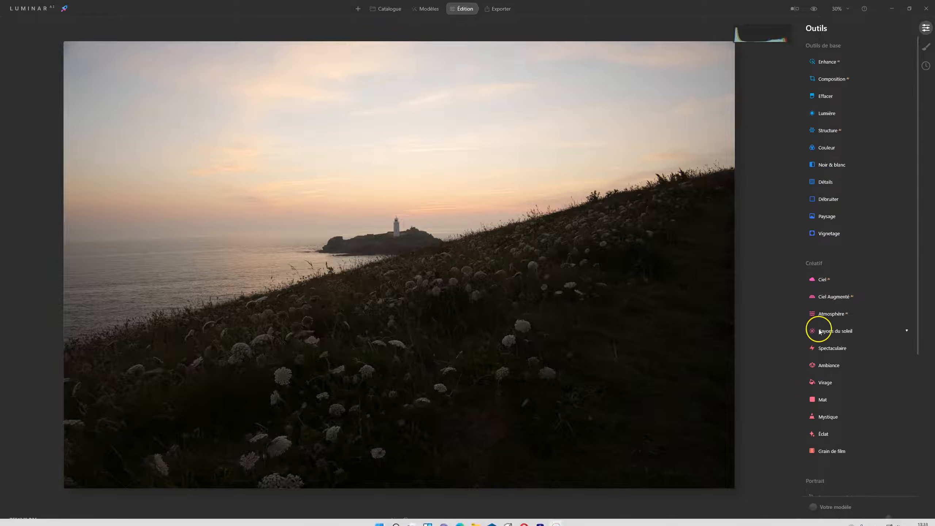
{"action": "left_click", "coordinate": [826, 408]}
{"action": "left_click", "coordinate": [821, 426]}
{"action": "left_click", "coordinate": [828, 407]}
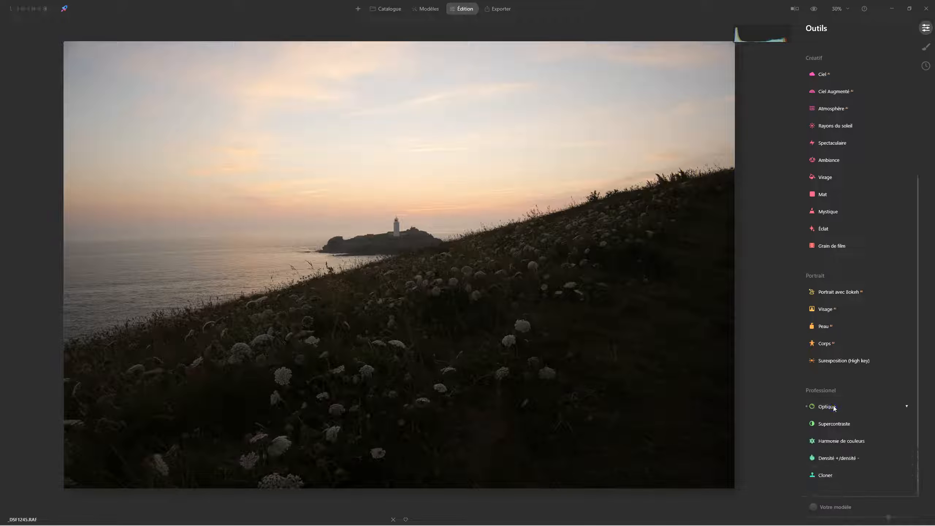
{"action": "scroll", "coordinate": [837, 257], "scroll_direction": "up", "scroll_amount": 3}
{"action": "scroll", "coordinate": [838, 256], "scroll_direction": "up", "scroll_amount": 2}
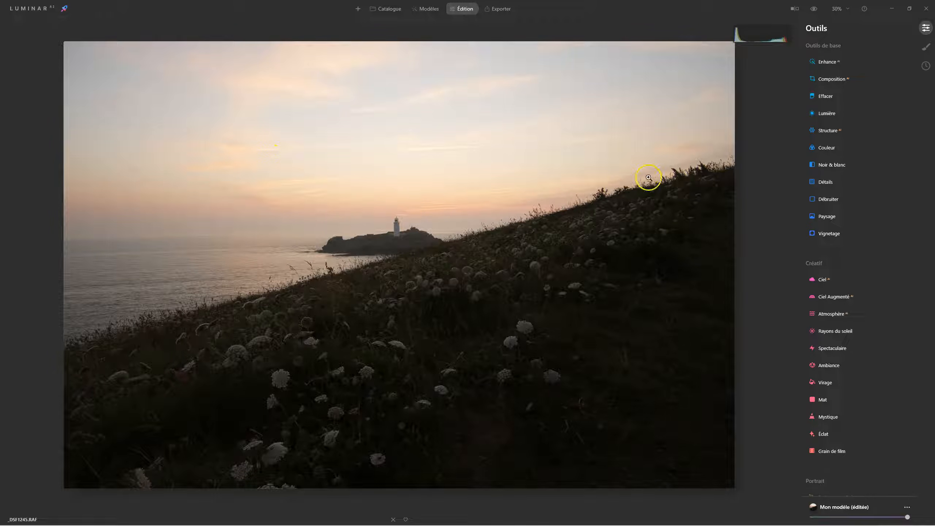
Enhance the photo with Accent 57 and Embellisseur de Ciel 33, and warm its white balance temperature in Lumière
{"action": "left_click", "coordinate": [824, 63]}
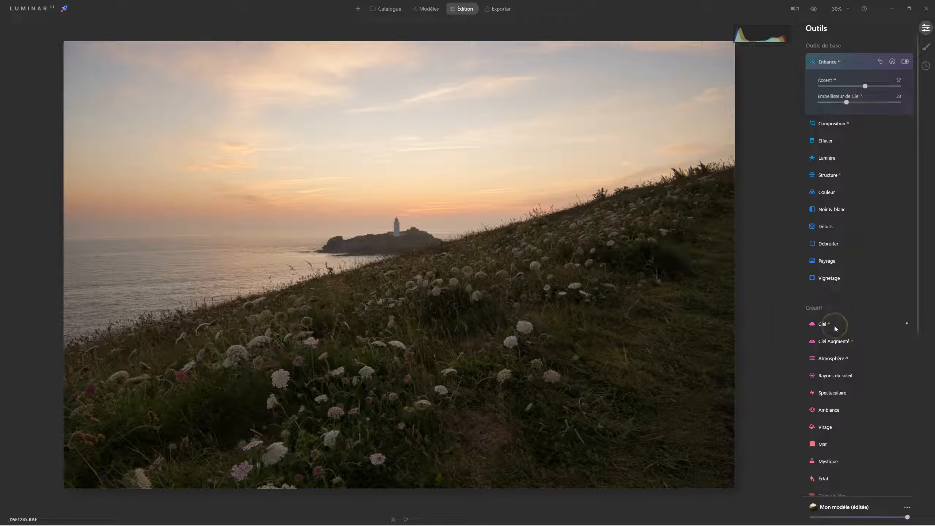
{"action": "left_click", "coordinate": [827, 158]}
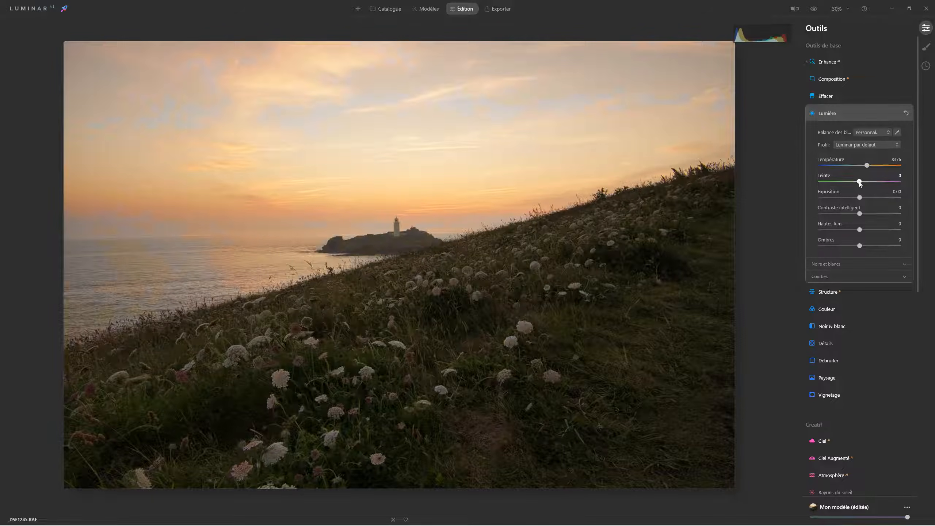
{"action": "left_click", "coordinate": [827, 113]}
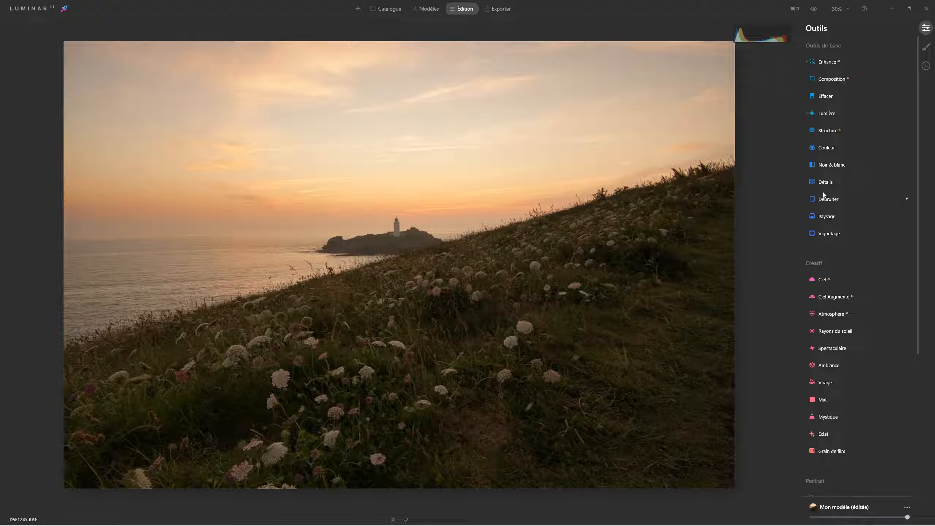
Add Structure to the photo with Quantité 38
{"action": "left_click", "coordinate": [828, 130]}
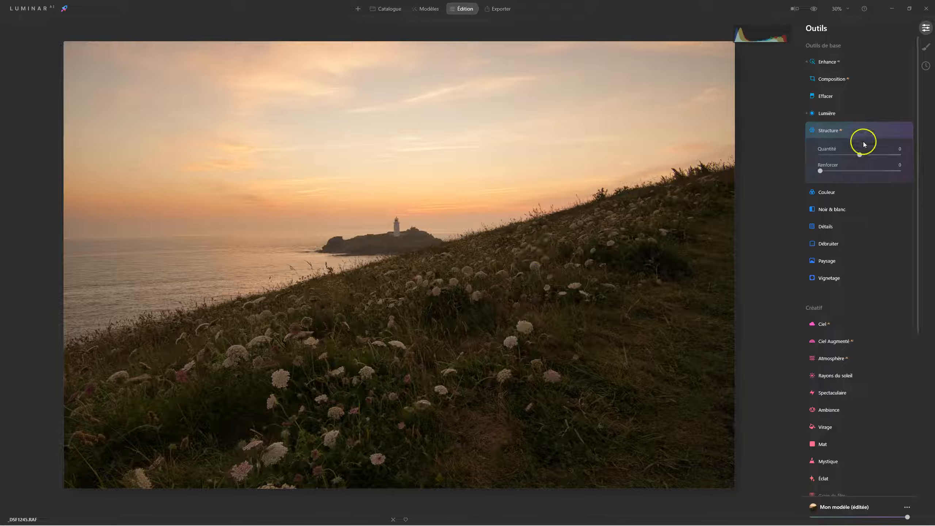
{"action": "left_click", "coordinate": [861, 155]}
{"action": "left_click_drag", "start_coordinate": [871, 155], "coordinate": [876, 155]}
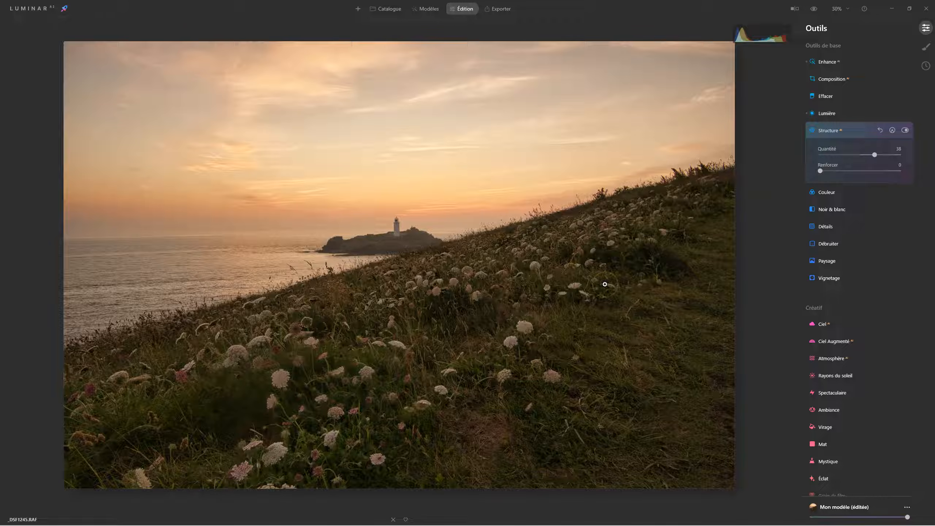
{"action": "left_click", "coordinate": [828, 133]}
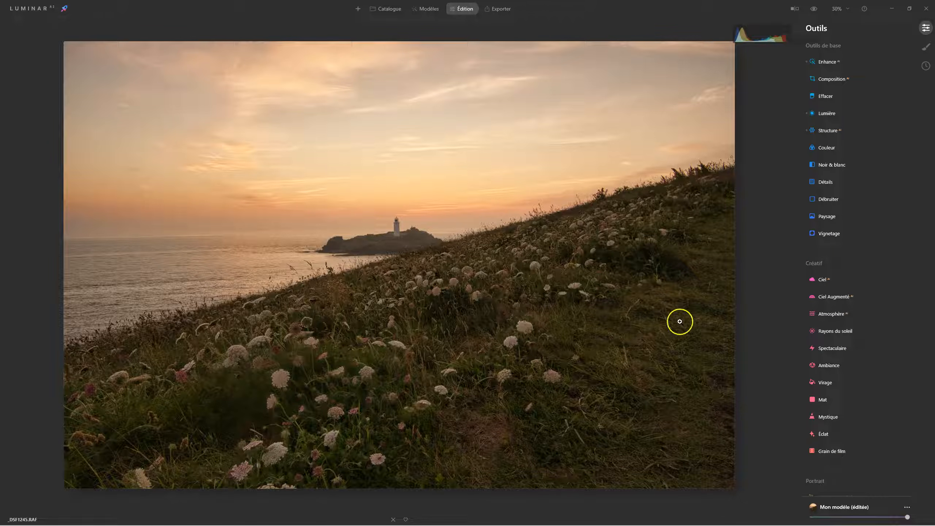
Apply the Flou artistique type of the Éclat effect with Quantité 85
{"action": "scroll", "coordinate": [817, 246], "scroll_direction": "down", "scroll_amount": 1}
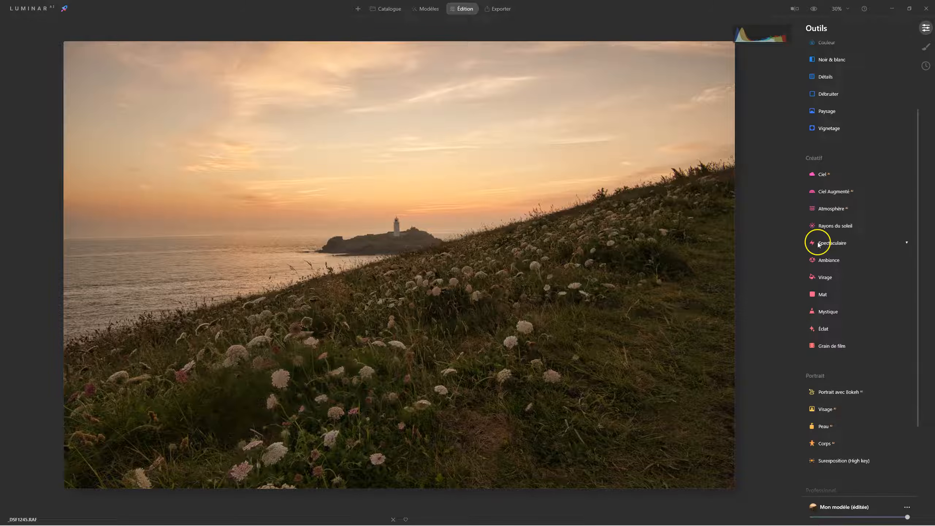
{"action": "left_click", "coordinate": [824, 417]}
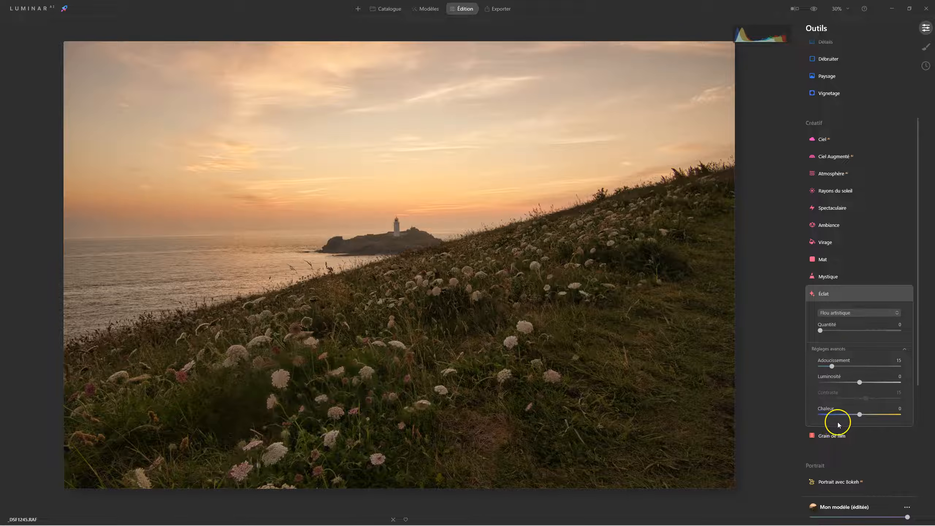
{"action": "left_click", "coordinate": [835, 354]}
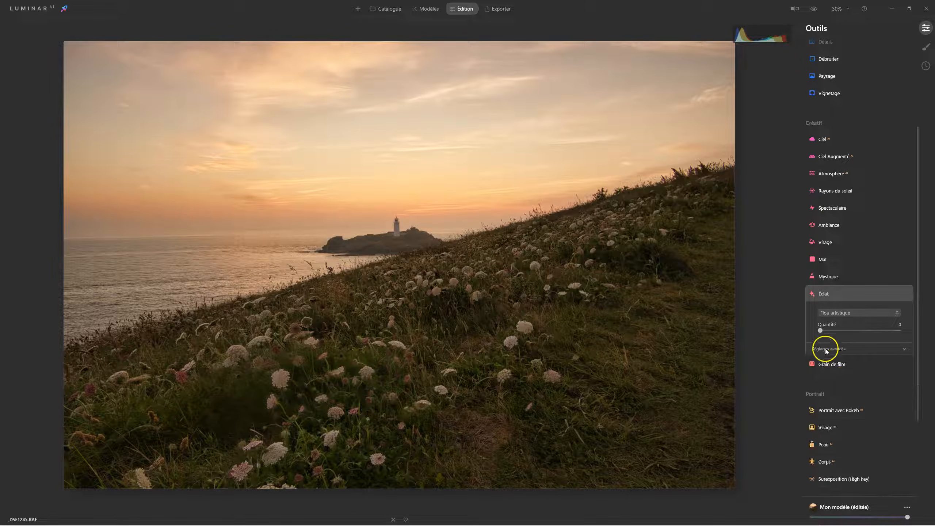
{"action": "left_click", "coordinate": [825, 351]}
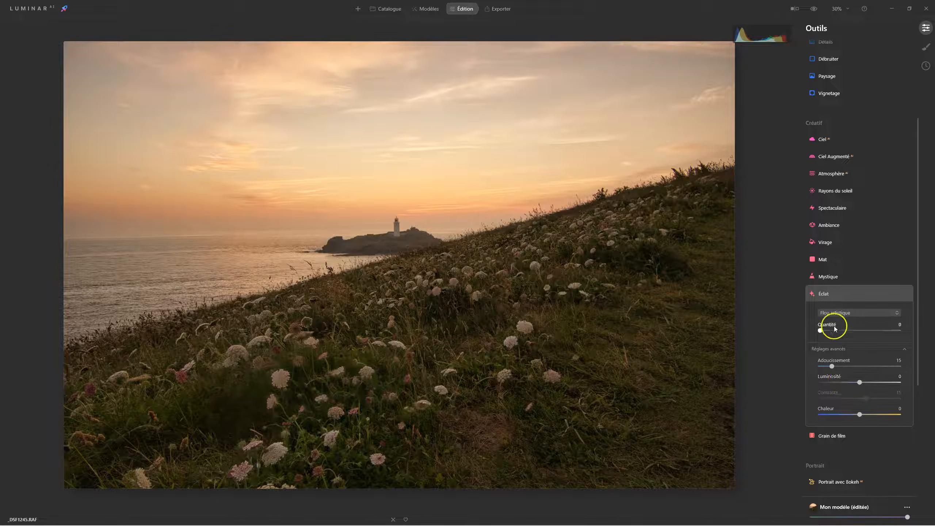
{"action": "left_click_drag", "start_coordinate": [821, 331], "coordinate": [887, 331]}
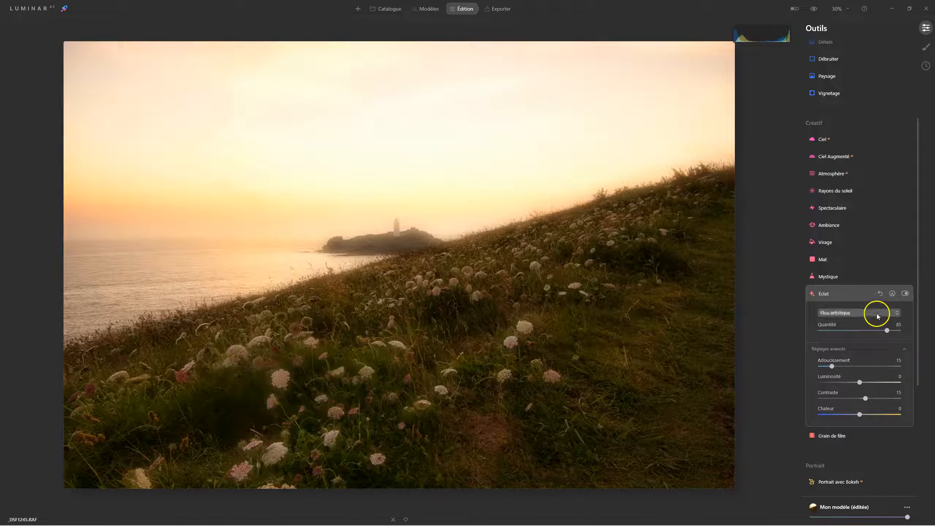
Paint a mask at opacity 21 for the Éclat effect over the flowers, grass and path of the hillside
{"action": "left_click", "coordinate": [890, 299]}
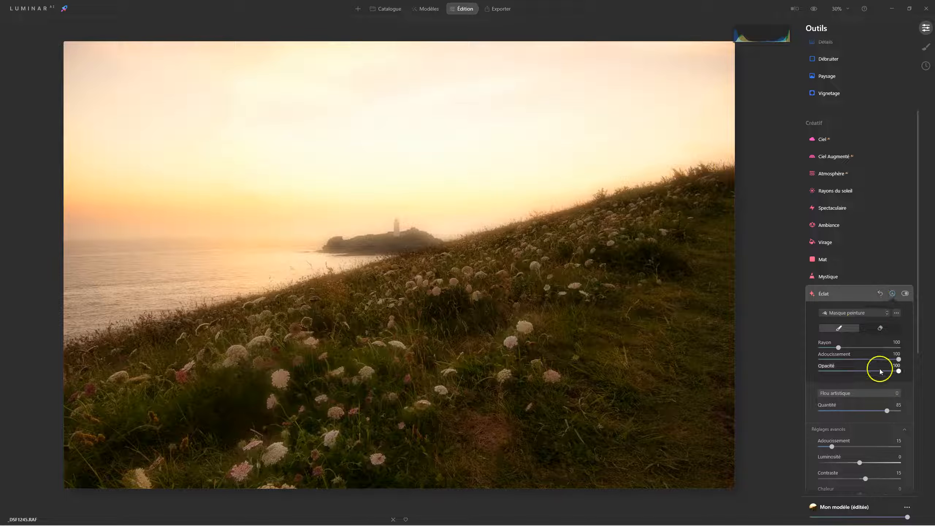
{"action": "left_click_drag", "start_coordinate": [900, 371], "coordinate": [851, 372]}
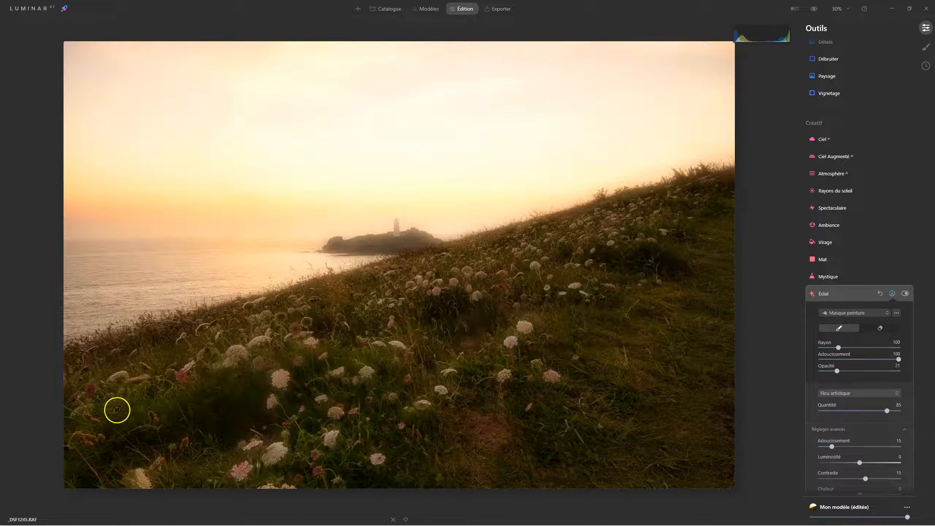
{"action": "mouse_move", "coordinate": [107, 417]}
{"action": "left_mouse_down"}
{"action": "mouse_move", "coordinate": [162, 381]}
{"action": "mouse_move", "coordinate": [289, 351]}
{"action": "mouse_move", "coordinate": [273, 349]}
{"action": "mouse_move", "coordinate": [383, 374]}
{"action": "mouse_move", "coordinate": [378, 405]}
{"action": "mouse_move", "coordinate": [355, 377]}
{"action": "mouse_move", "coordinate": [361, 372]}
{"action": "mouse_move", "coordinate": [321, 455]}
{"action": "mouse_move", "coordinate": [317, 430]}
{"action": "left_mouse_up"}
{"action": "mouse_move", "coordinate": [443, 380]}
{"action": "left_mouse_down"}
{"action": "mouse_move", "coordinate": [414, 424]}
{"action": "mouse_move", "coordinate": [533, 363]}
{"action": "mouse_move", "coordinate": [545, 393]}
{"action": "mouse_move", "coordinate": [570, 383]}
{"action": "left_mouse_up"}
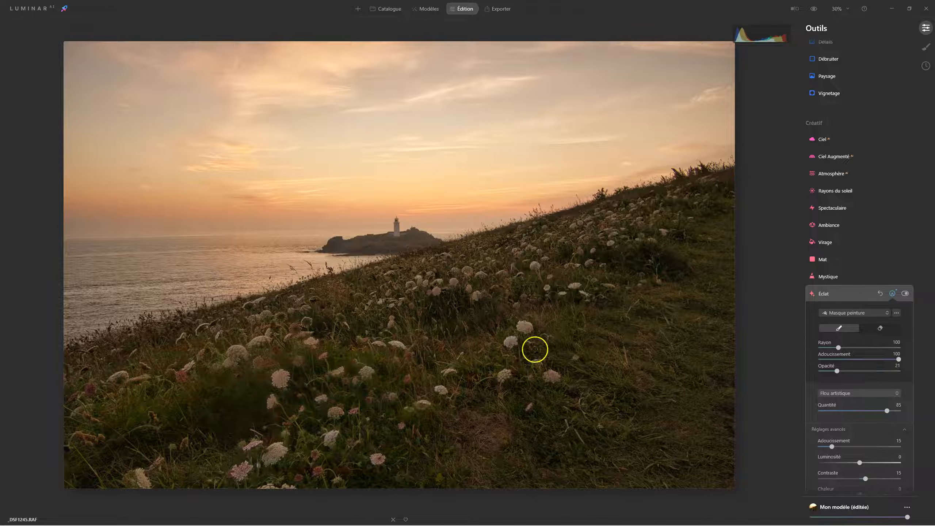
{"action": "mouse_move", "coordinate": [520, 344]}
{"action": "left_mouse_down"}
{"action": "mouse_move", "coordinate": [612, 336]}
{"action": "mouse_move", "coordinate": [558, 325]}
{"action": "mouse_move", "coordinate": [656, 375]}
{"action": "mouse_move", "coordinate": [653, 306]}
{"action": "left_mouse_up"}
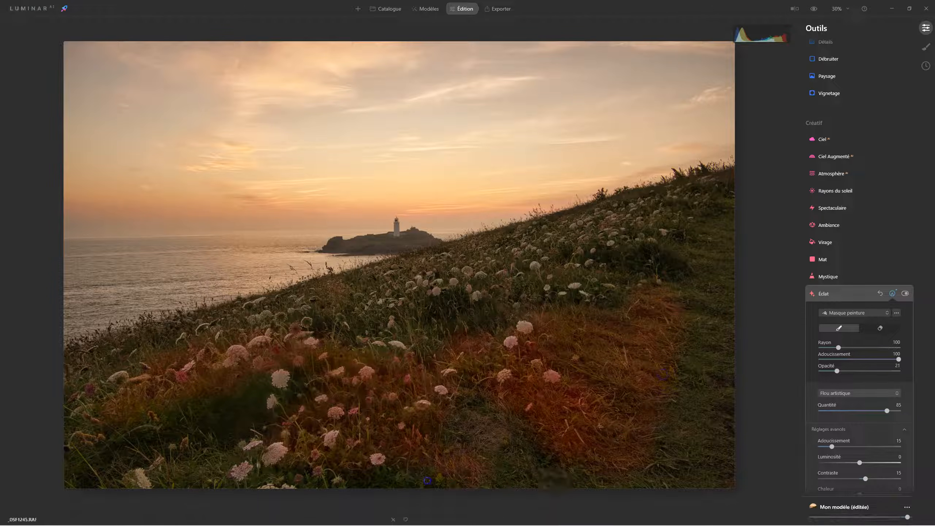
{"action": "left_click_drag", "start_coordinate": [463, 443], "coordinate": [508, 466]}
{"action": "left_click_drag", "start_coordinate": [249, 406], "coordinate": [70, 456]}
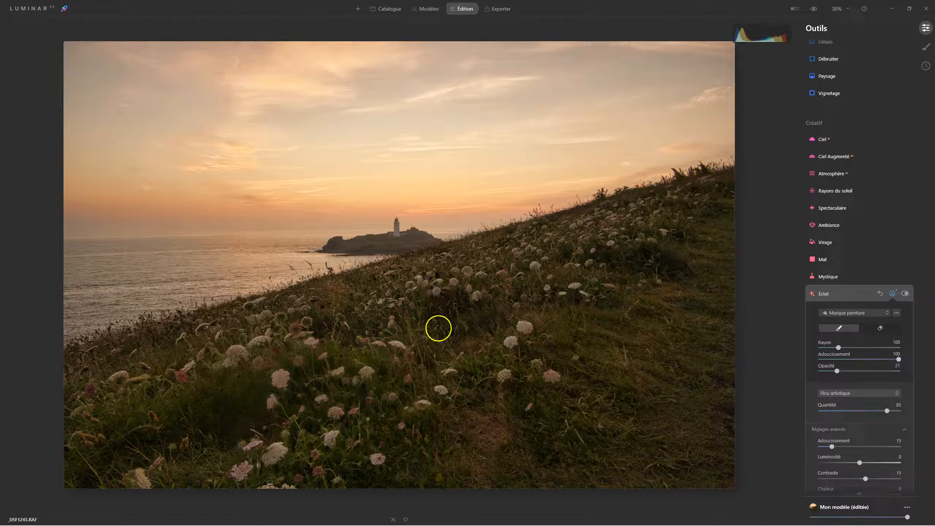
{"action": "left_click_drag", "start_coordinate": [439, 294], "coordinate": [601, 266]}
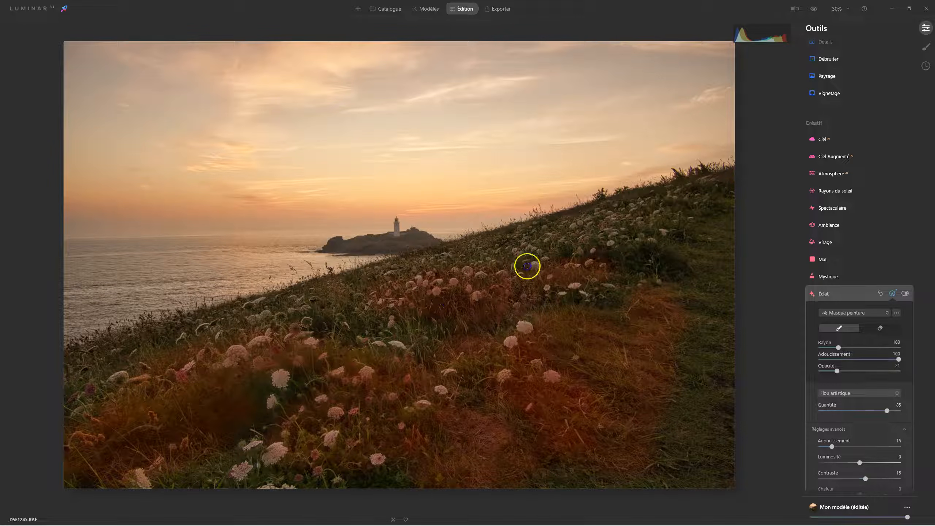
{"action": "left_click_drag", "start_coordinate": [647, 200], "coordinate": [635, 235]}
{"action": "left_click", "coordinate": [704, 389]}
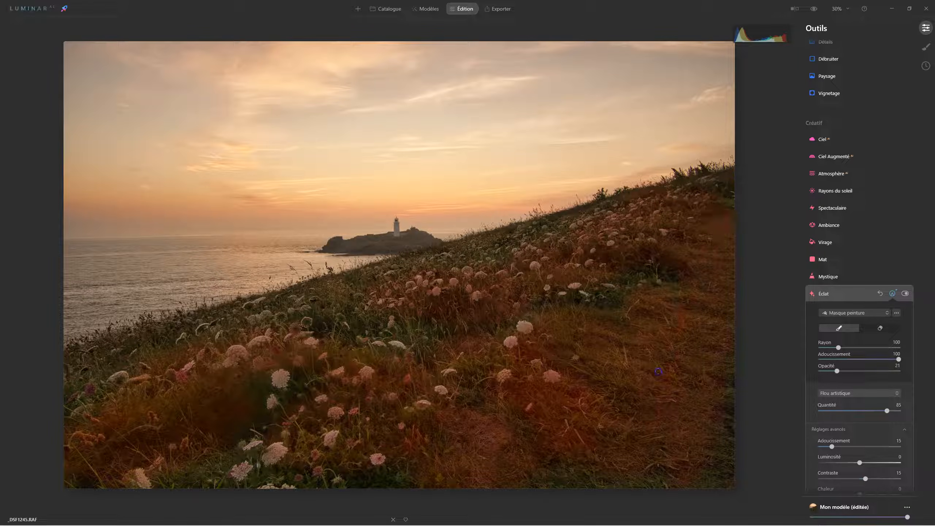
{"action": "left_click_drag", "start_coordinate": [705, 388], "coordinate": [716, 347]}
{"action": "mouse_move", "coordinate": [424, 316]}
{"action": "left_mouse_down"}
{"action": "mouse_move", "coordinate": [390, 281]}
{"action": "mouse_move", "coordinate": [308, 289]}
{"action": "mouse_move", "coordinate": [287, 308]}
{"action": "left_mouse_up"}
{"action": "left_click_drag", "start_coordinate": [99, 392], "coordinate": [555, 425]}
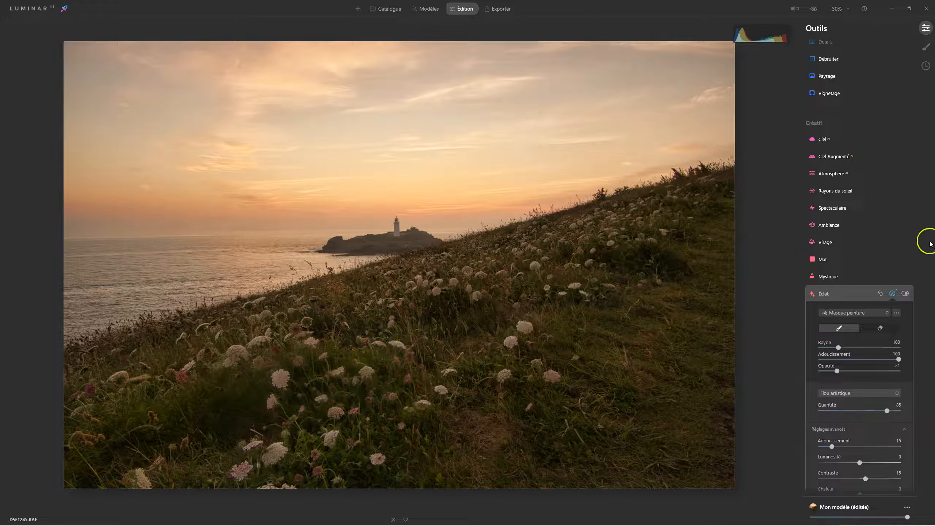
Set the masked Éclat effect to Quantité 100, Adoucissement 69 and Luminosité 78, and compare the photo with and without it
{"action": "left_click", "coordinate": [905, 294]}
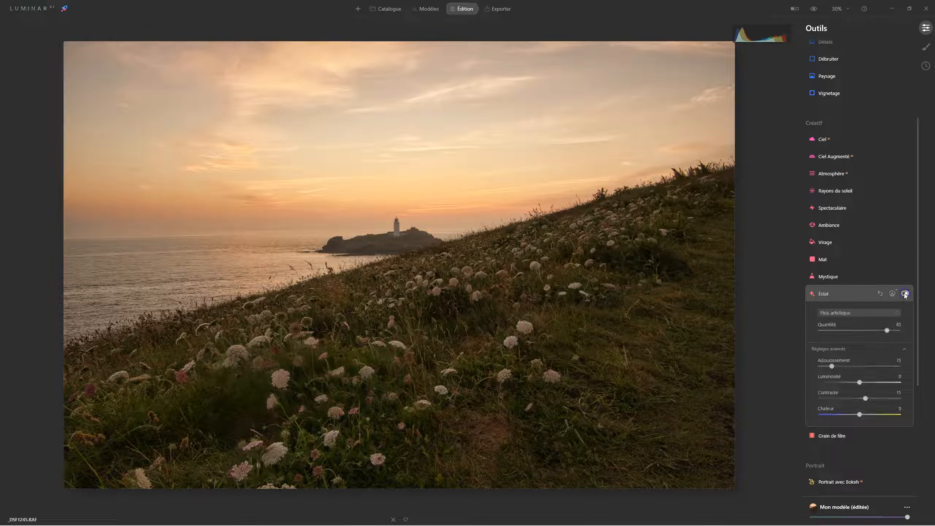
{"action": "left_click", "coordinate": [887, 330]}
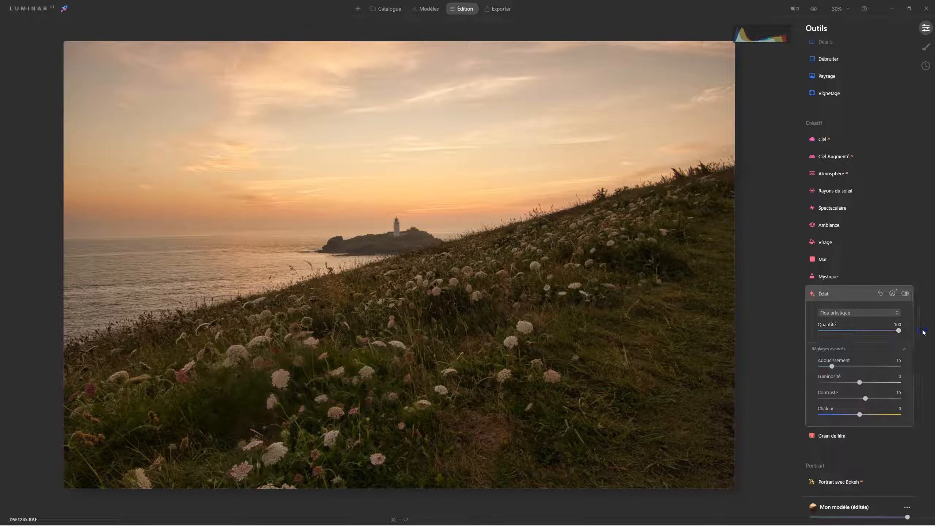
{"action": "left_click_drag", "start_coordinate": [832, 366], "coordinate": [831, 366]}
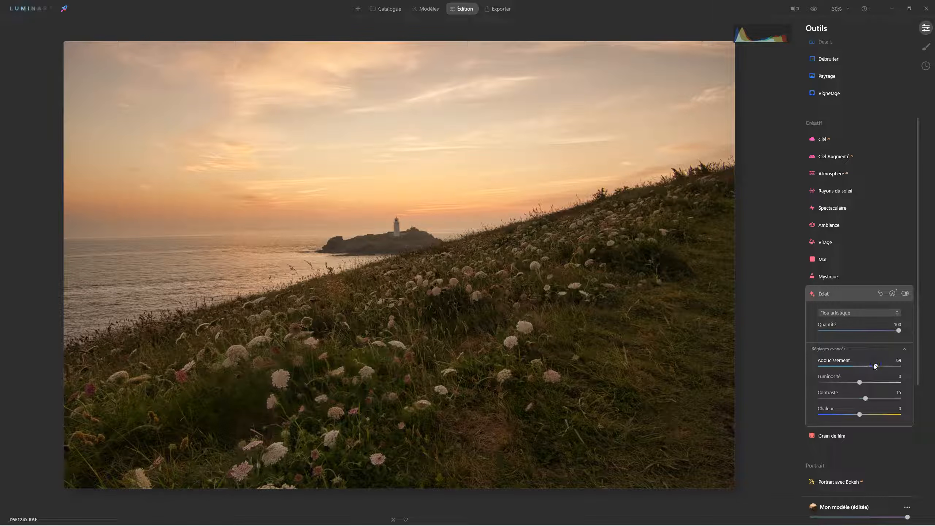
{"action": "left_click", "coordinate": [860, 382]}
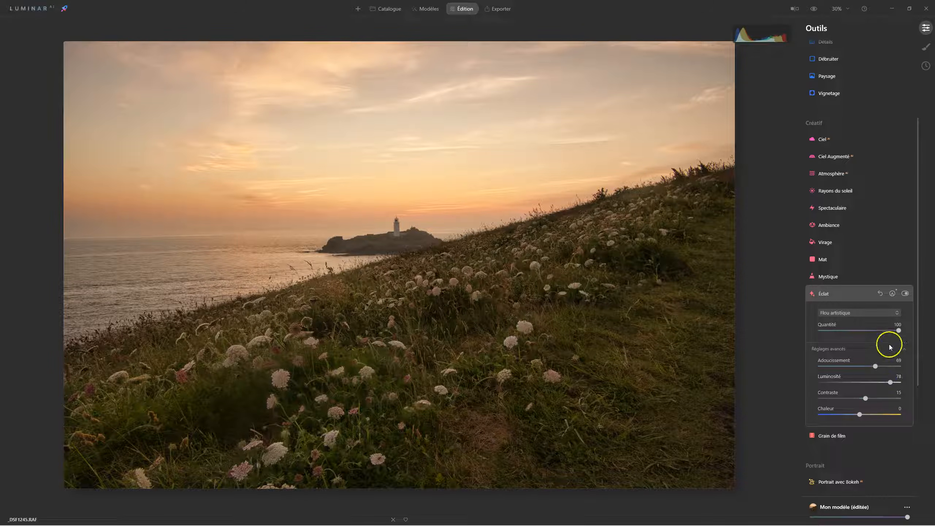
{"action": "left_click", "coordinate": [906, 293]}
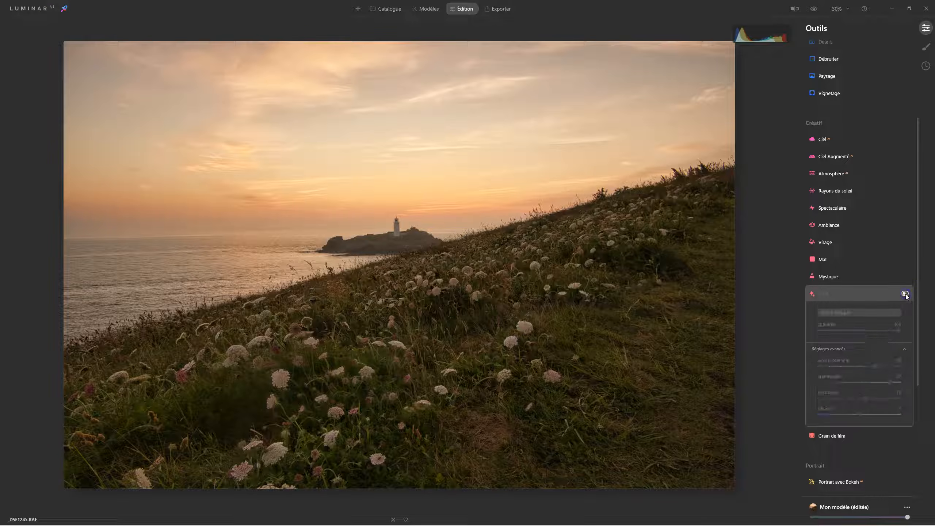
{"action": "left_click", "coordinate": [906, 294]}
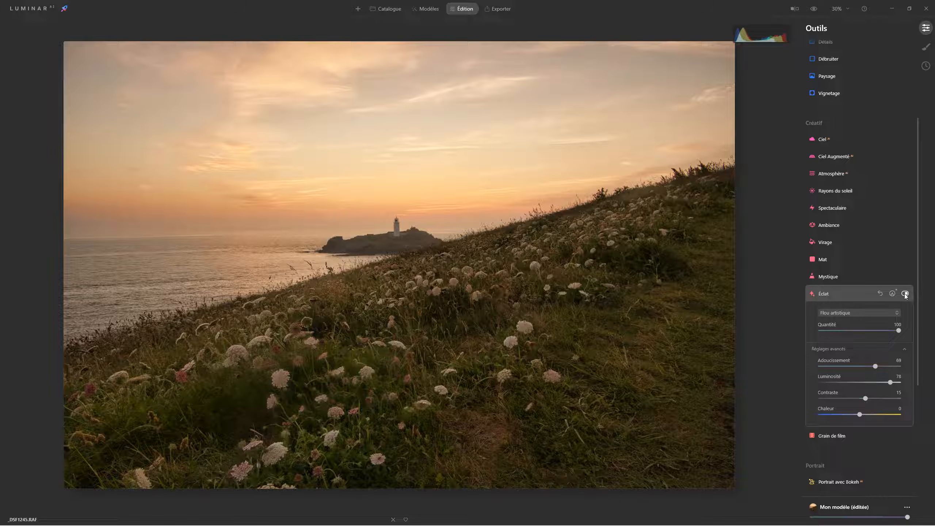
Apply the Mystique effect with Quantité 50 and compare the photo with and without it
{"action": "left_click", "coordinate": [830, 276]}
{"action": "left_click", "coordinate": [824, 305]}
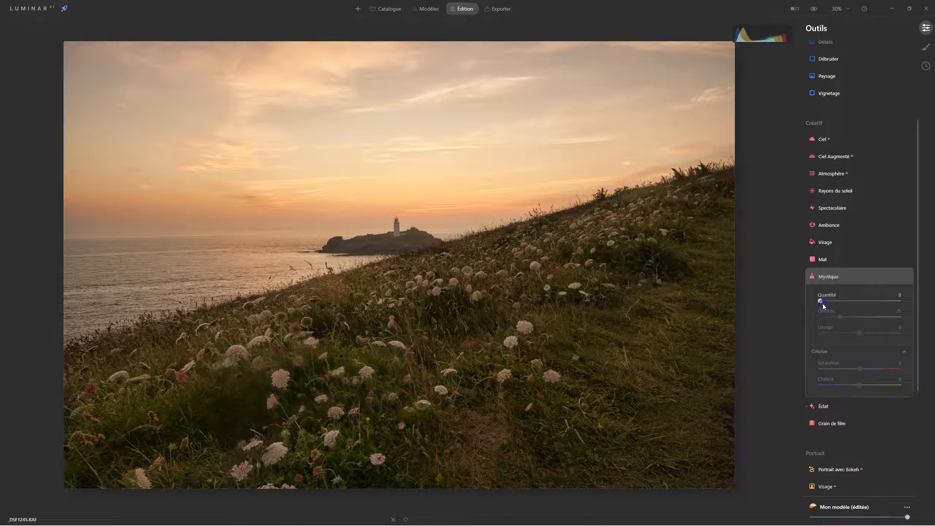
{"action": "left_click", "coordinate": [860, 301]}
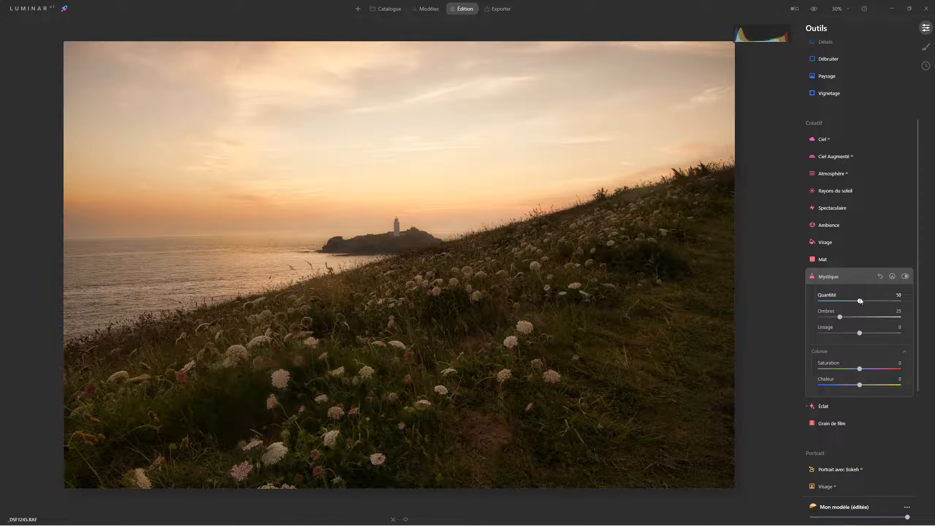
{"action": "left_click", "coordinate": [860, 300]}
{"action": "left_click", "coordinate": [905, 276]}
{"action": "left_click", "coordinate": [906, 277]}
{"action": "left_click", "coordinate": [441, 369]}
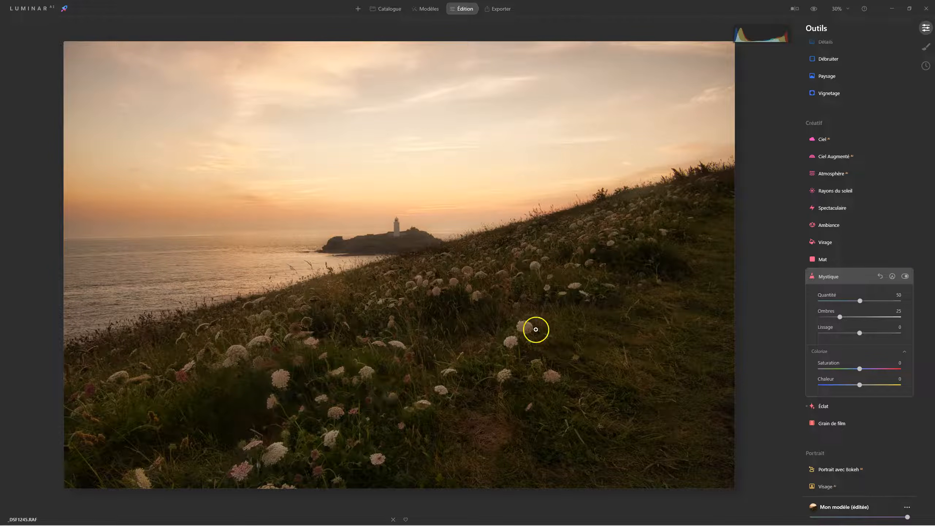
Paint a mask at opacity 21 for the Mystique effect over the path, grass and flowers of the hillside
{"action": "left_click", "coordinate": [893, 277]}
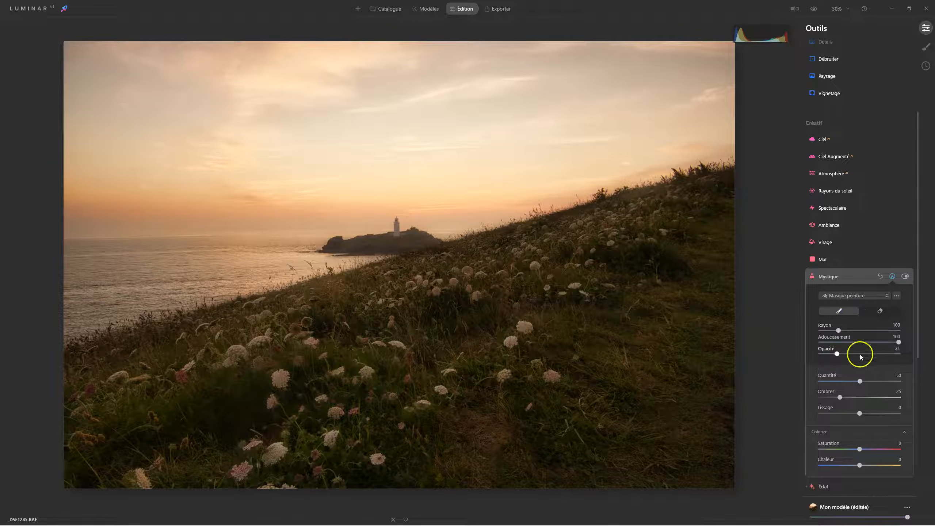
{"action": "mouse_move", "coordinate": [452, 338]}
{"action": "left_mouse_down"}
{"action": "mouse_move", "coordinate": [445, 368]}
{"action": "mouse_move", "coordinate": [456, 359]}
{"action": "mouse_move", "coordinate": [470, 408]}
{"action": "mouse_move", "coordinate": [464, 456]}
{"action": "left_mouse_up"}
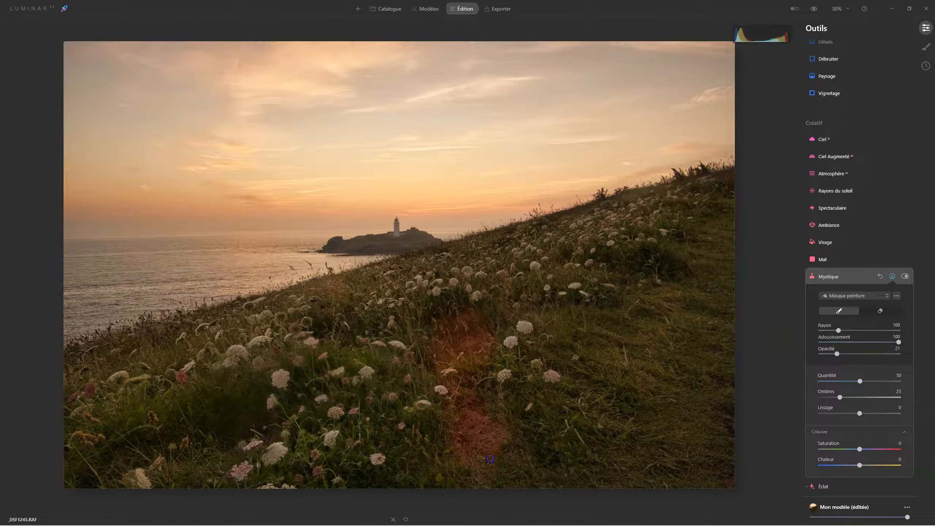
{"action": "mouse_move", "coordinate": [582, 317]}
{"action": "left_mouse_down"}
{"action": "mouse_move", "coordinate": [528, 313]}
{"action": "mouse_move", "coordinate": [575, 312]}
{"action": "left_mouse_up"}
{"action": "left_click_drag", "start_coordinate": [595, 263], "coordinate": [663, 275]}
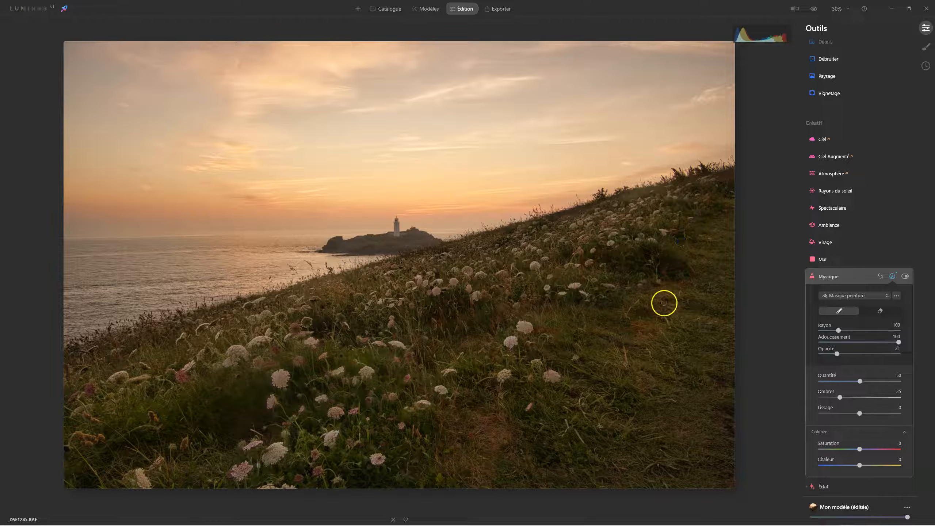
{"action": "left_click_drag", "start_coordinate": [314, 329], "coordinate": [378, 340]}
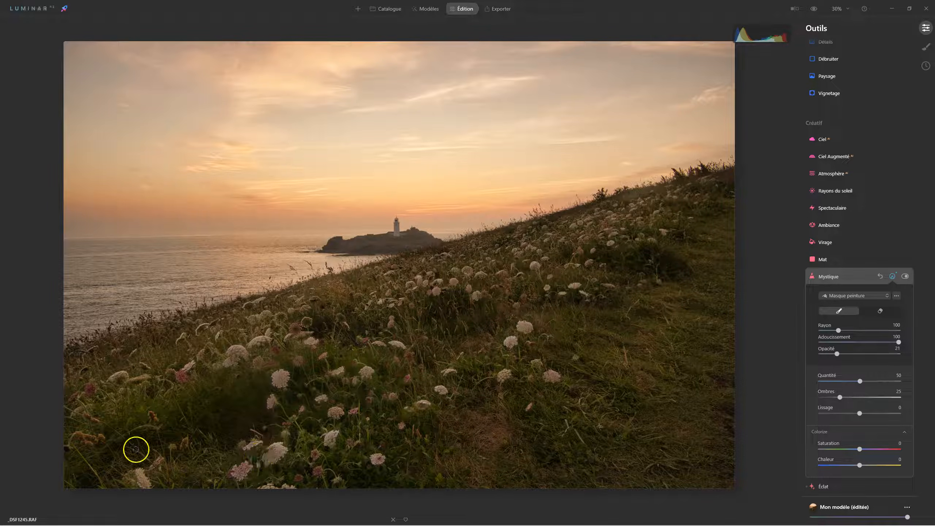
{"action": "left_click_drag", "start_coordinate": [142, 453], "coordinate": [229, 404]}
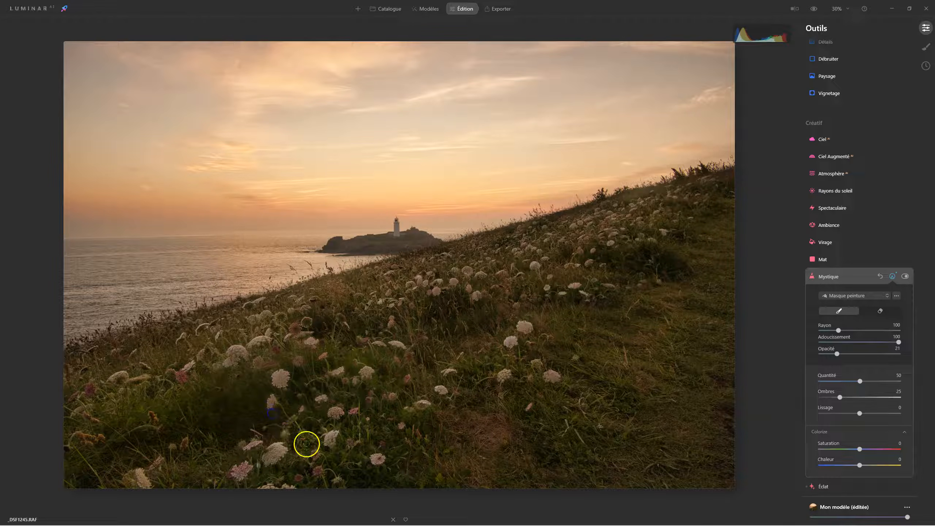
{"action": "mouse_move", "coordinate": [73, 378]}
{"action": "left_mouse_down"}
{"action": "mouse_move", "coordinate": [163, 351]}
{"action": "mouse_move", "coordinate": [280, 378]}
{"action": "left_mouse_up"}
{"action": "mouse_move", "coordinate": [353, 320]}
{"action": "left_mouse_down"}
{"action": "mouse_move", "coordinate": [332, 288]}
{"action": "mouse_move", "coordinate": [330, 326]}
{"action": "left_mouse_up"}
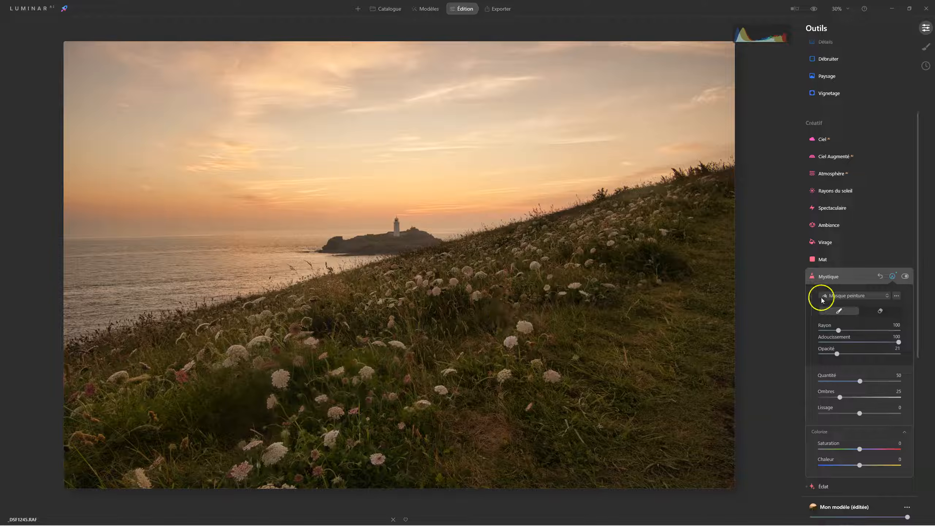
Strengthen the masked Mystique effect, lower its Lissage, and compare the photo with and without it
{"action": "left_click", "coordinate": [905, 276]}
{"action": "left_click", "coordinate": [905, 277]}
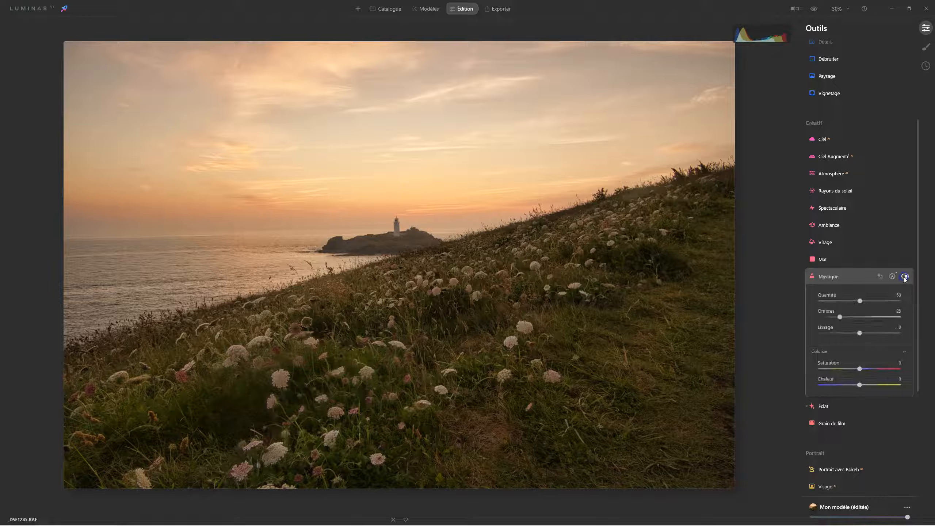
{"action": "left_click", "coordinate": [905, 277]}
{"action": "left_click", "coordinate": [905, 277]}
{"action": "left_click", "coordinate": [905, 276]}
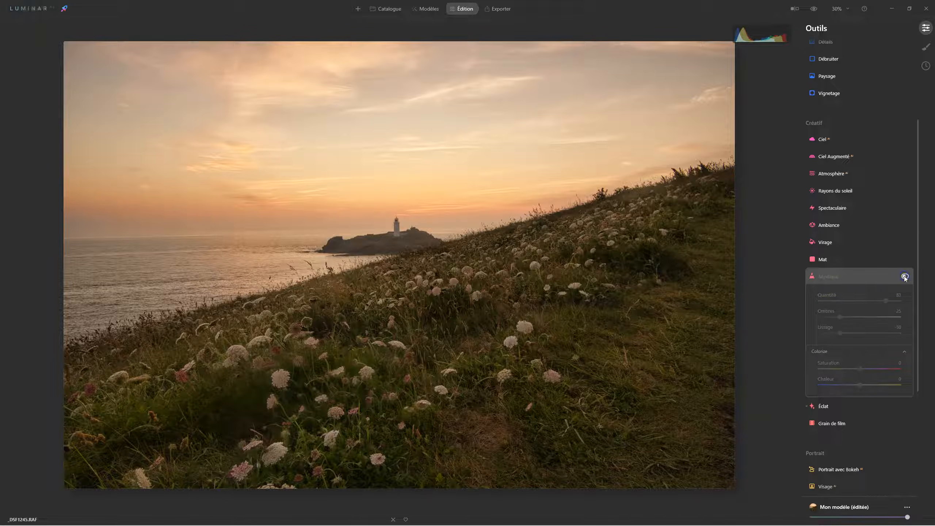
{"action": "left_click", "coordinate": [905, 276]}
{"action": "left_click", "coordinate": [833, 276]}
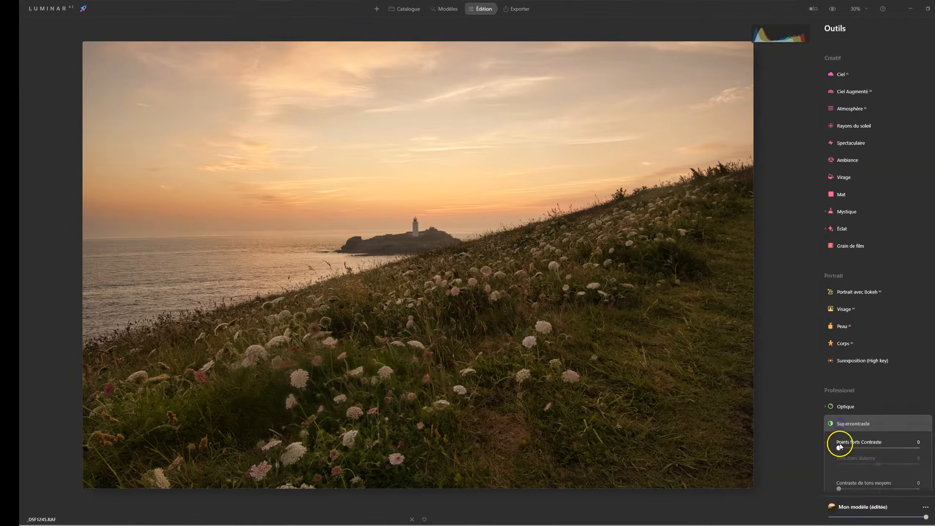
Set the Supercontraste values to Points forts Contraste 41, Contraste de tons moyens 41 and Contraste d'ombres 45
{"action": "left_click_drag", "start_coordinate": [818, 322], "coordinate": [826, 323]}
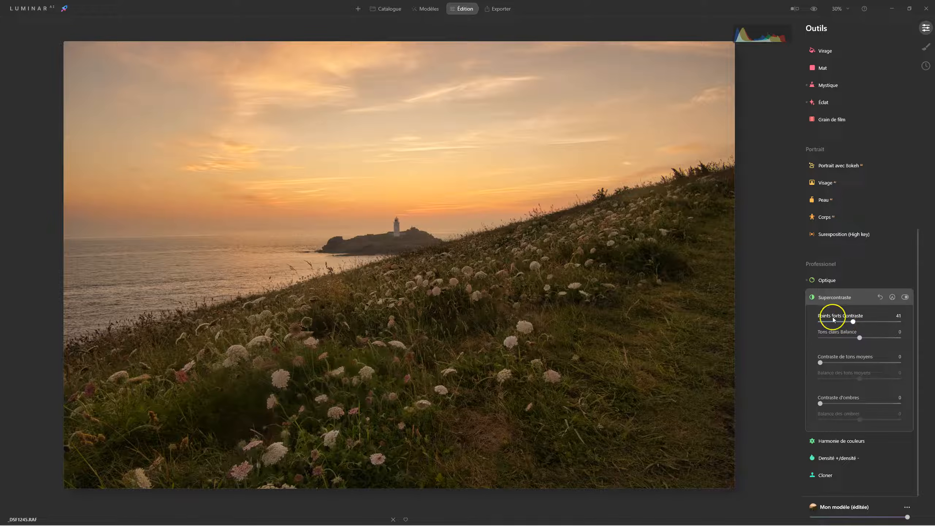
{"action": "left_click_drag", "start_coordinate": [821, 363], "coordinate": [822, 363]}
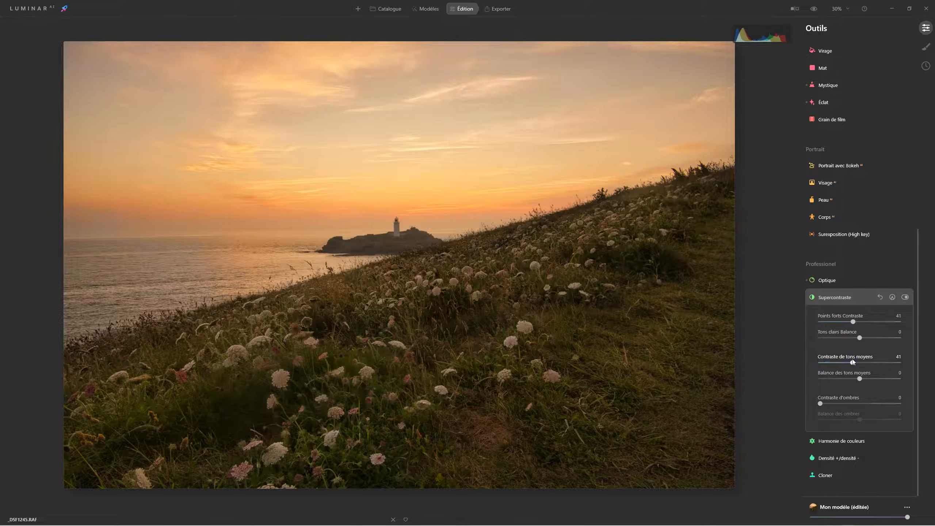
{"action": "left_click_drag", "start_coordinate": [820, 404], "coordinate": [851, 403]}
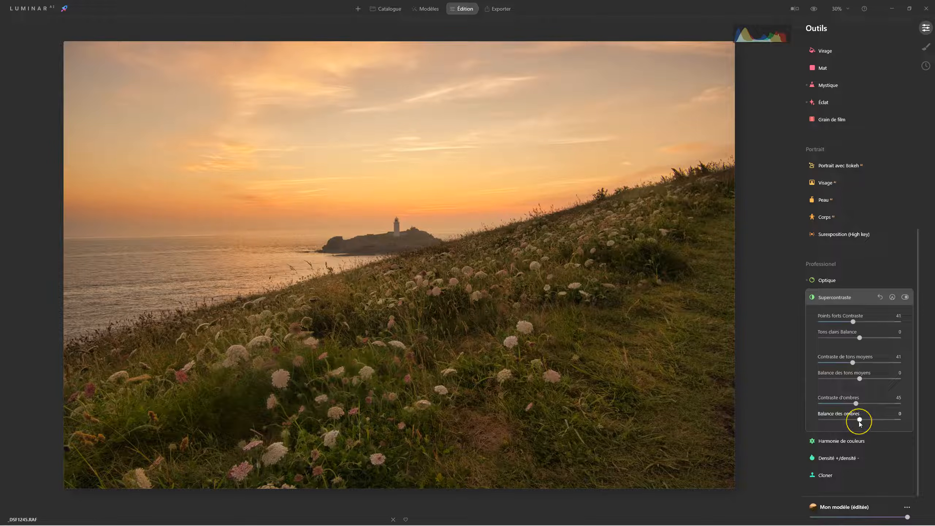
Set the Supercontraste balances to 31 for light tones, 13 for midtones and 11 for shadows, and compare the photo with and without the effect
{"action": "mouse_move", "coordinate": [859, 421]}
{"action": "left_mouse_down"}
{"action": "mouse_move", "coordinate": [884, 420]}
{"action": "mouse_move", "coordinate": [874, 421]}
{"action": "left_mouse_up"}
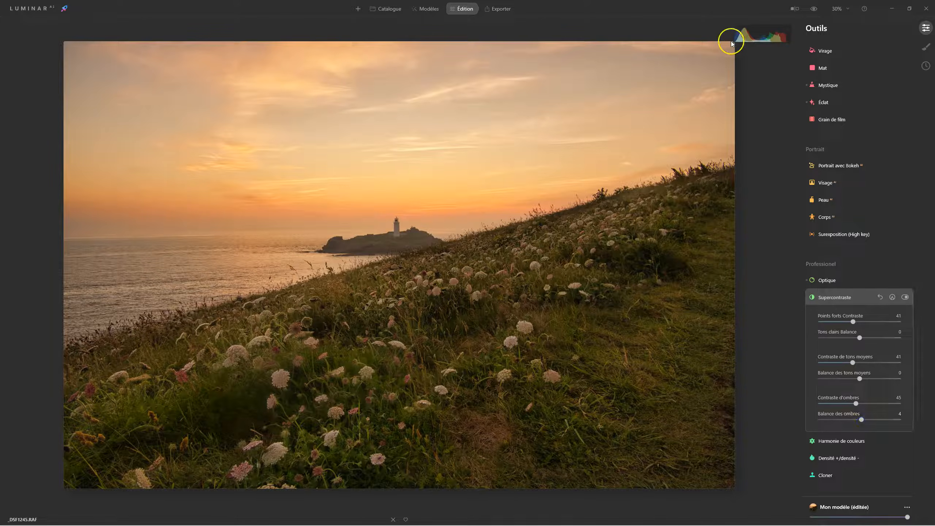
{"action": "left_click_drag", "start_coordinate": [862, 420], "coordinate": [864, 420]}
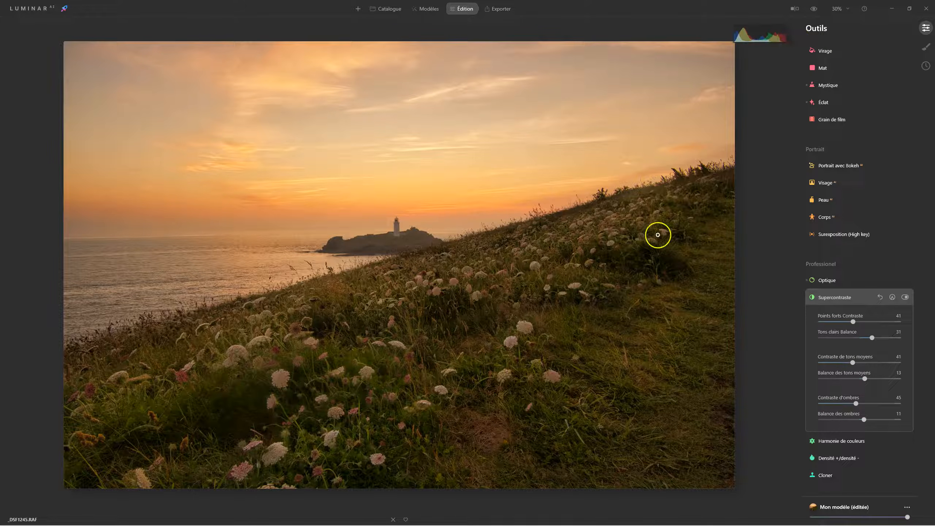
{"action": "left_click", "coordinate": [906, 297]}
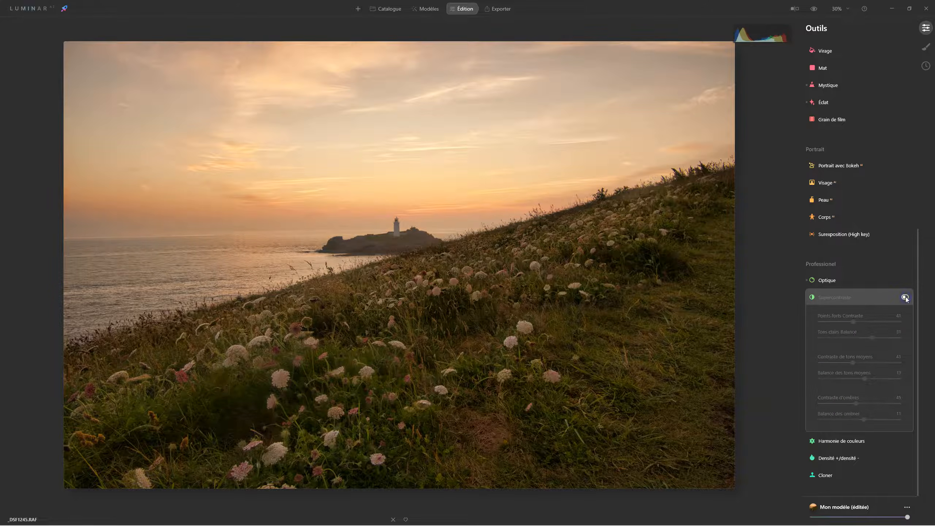
{"action": "left_click", "coordinate": [906, 297]}
{"action": "left_click", "coordinate": [906, 297]}
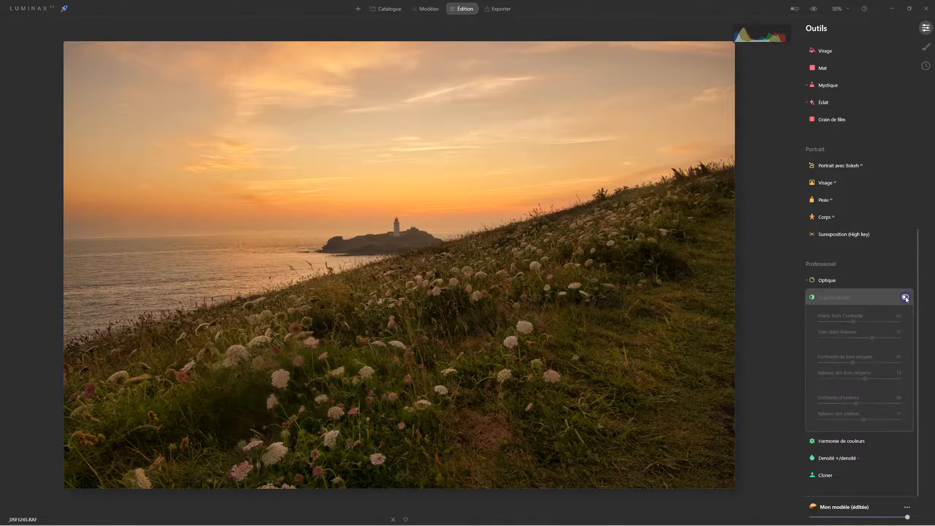
{"action": "left_click", "coordinate": [906, 297]}
{"action": "left_click", "coordinate": [906, 298]}
{"action": "left_click", "coordinate": [906, 298]}
{"action": "left_click", "coordinate": [836, 297]}
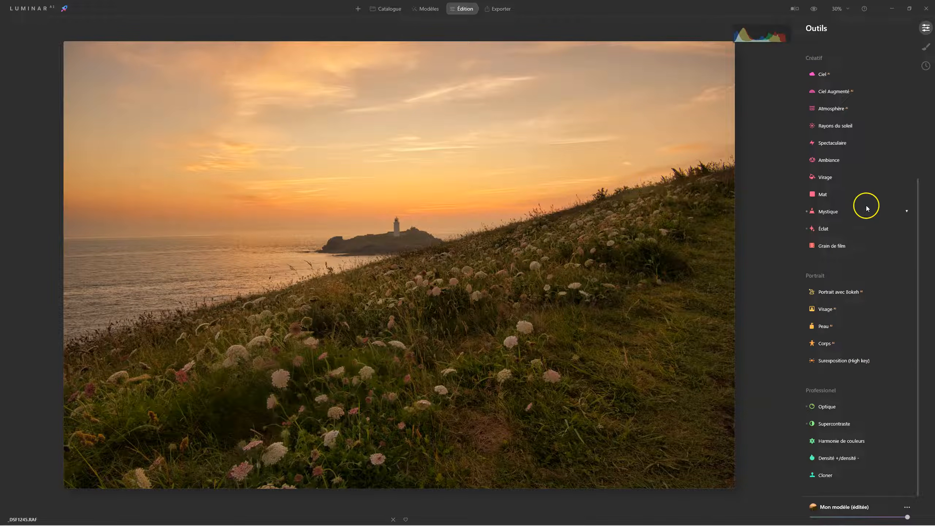
Set the HSL Luminance of the Couleur tool to Orange 30 and Jaune 19
{"action": "scroll", "coordinate": [821, 159], "scroll_direction": "up", "scroll_amount": 7}
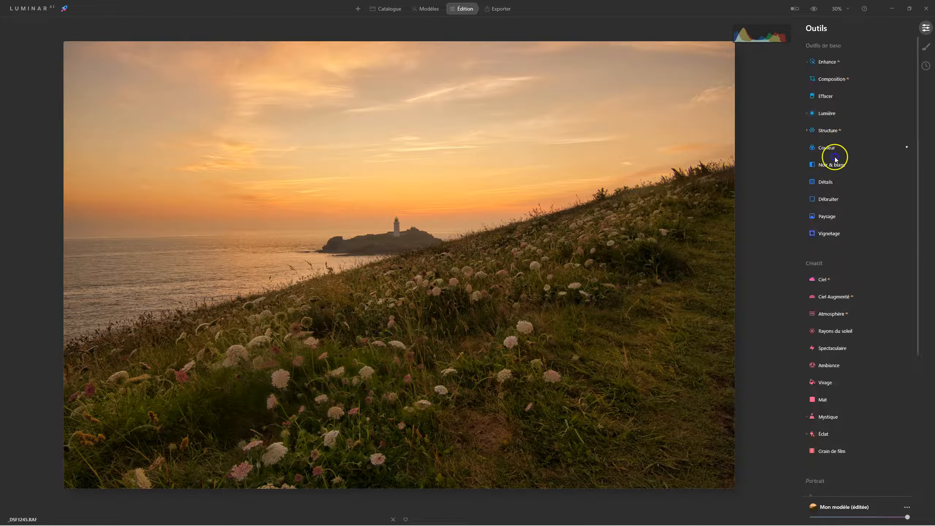
{"action": "left_click", "coordinate": [835, 150]}
{"action": "left_click", "coordinate": [821, 221]}
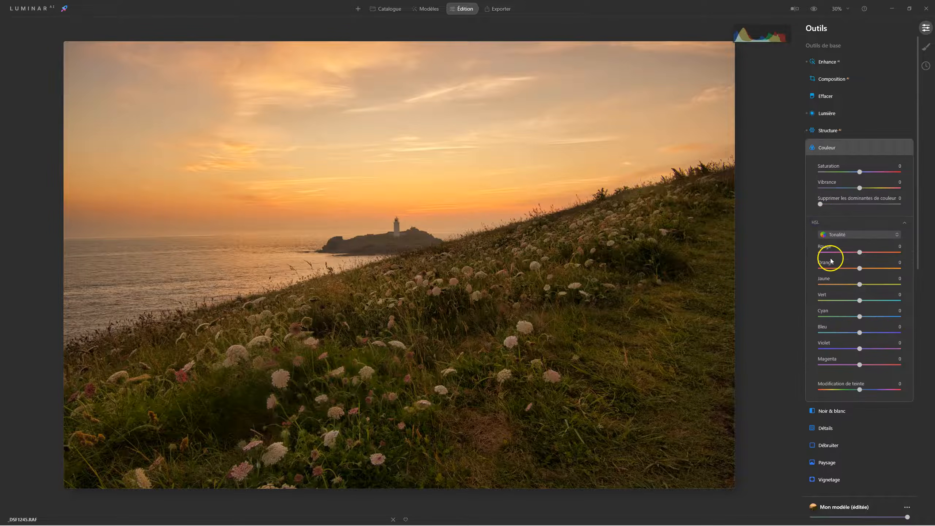
{"action": "left_click", "coordinate": [848, 234]}
{"action": "left_click", "coordinate": [847, 270]}
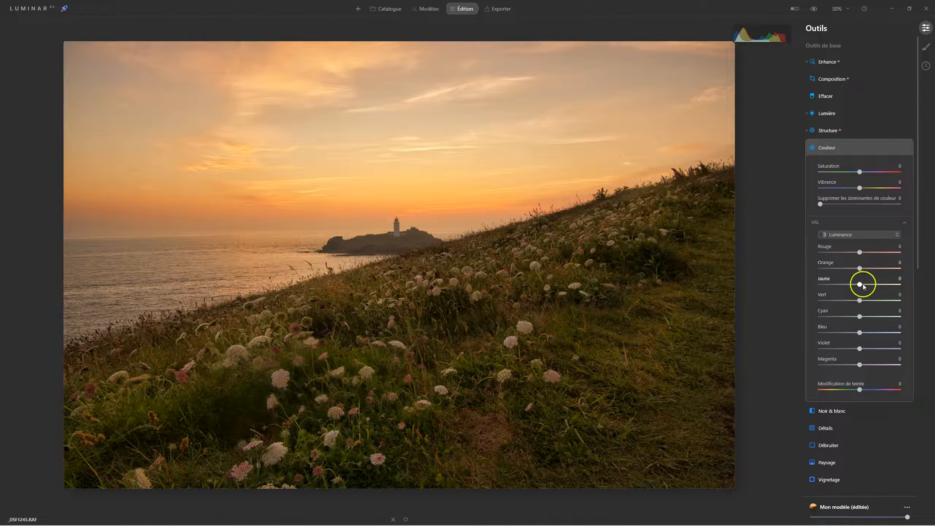
{"action": "left_click_drag", "start_coordinate": [862, 274], "coordinate": [867, 268]}
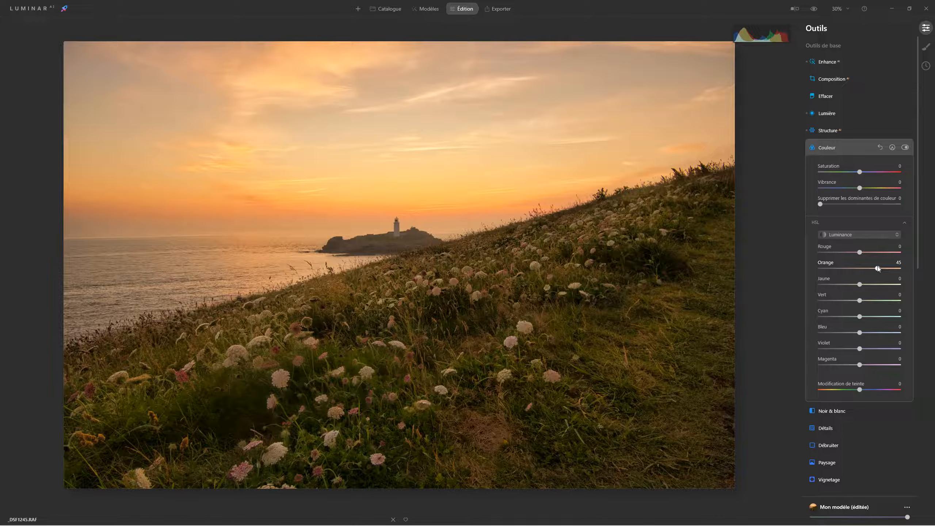
{"action": "left_click_drag", "start_coordinate": [860, 284], "coordinate": [863, 286]}
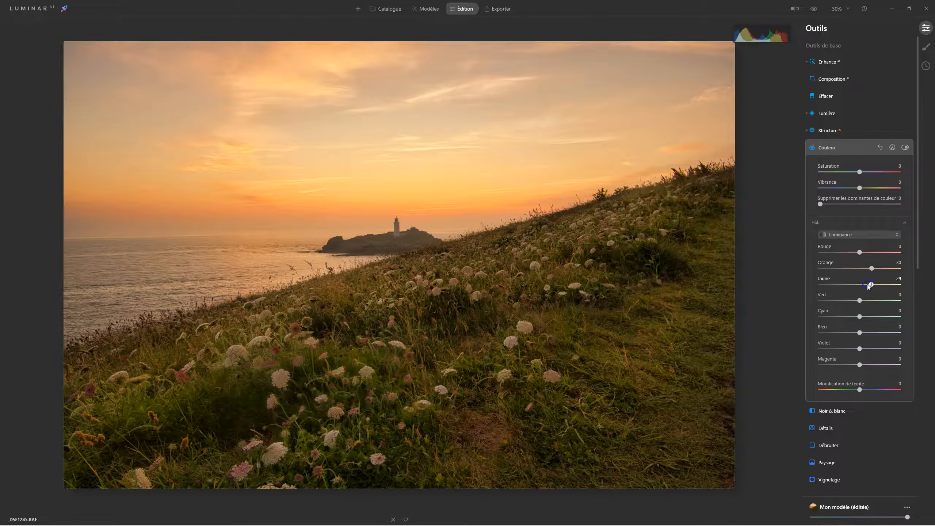
{"action": "left_click", "coordinate": [868, 285]}
Set the overall colour Saturation to -8 and compare the photo with and without the colour changes
{"action": "left_click_drag", "start_coordinate": [848, 174], "coordinate": [846, 176]}
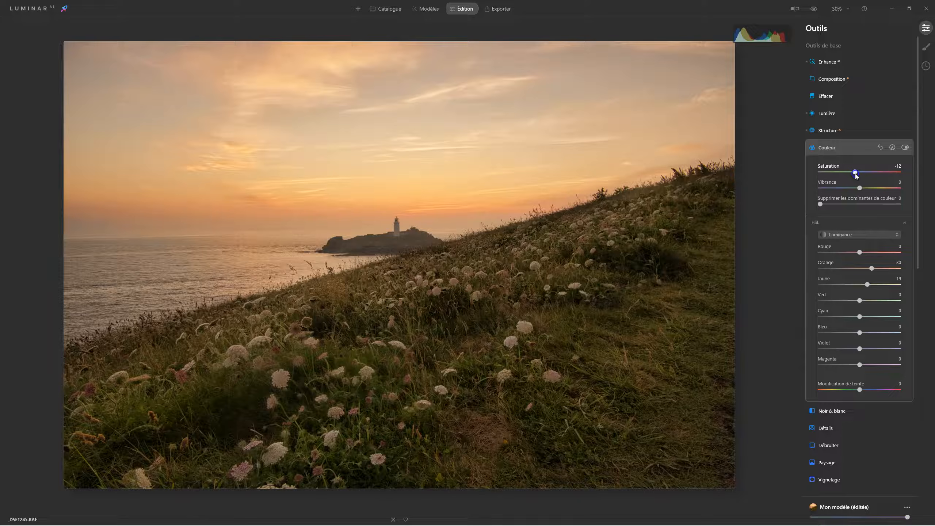
{"action": "left_click_drag", "start_coordinate": [856, 174], "coordinate": [858, 174]}
{"action": "left_click", "coordinate": [902, 148]}
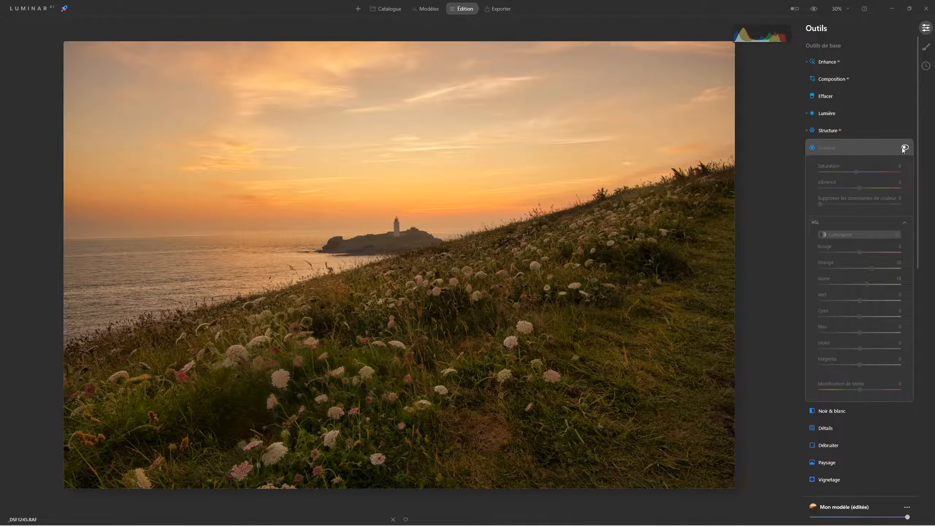
{"action": "left_click", "coordinate": [904, 147]}
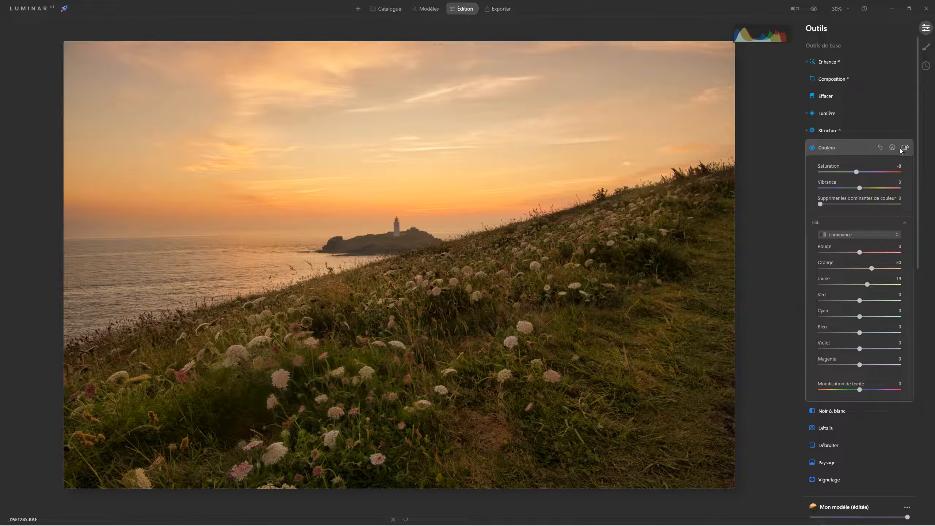
{"action": "left_click", "coordinate": [825, 148]}
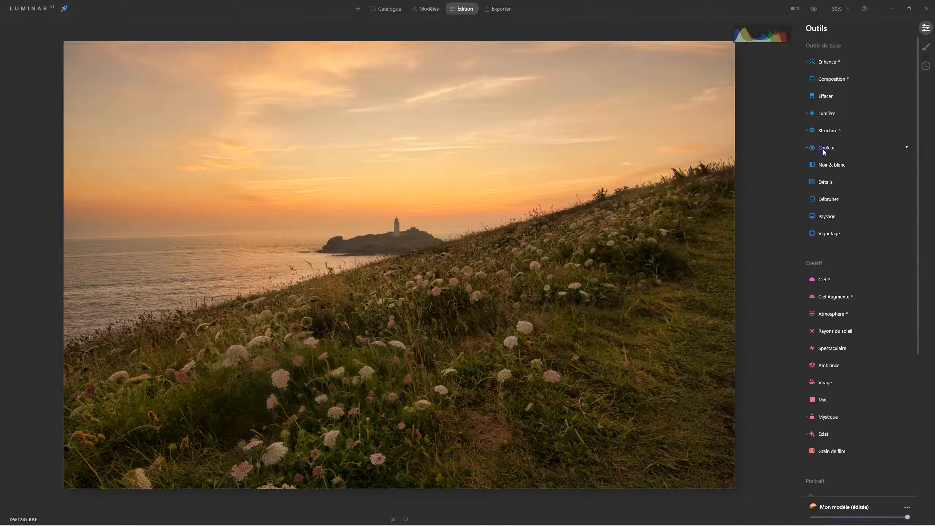
Apply the Brouillard type of the Atmosphère effect with Quantité 44, Profondeur 70 and La clarté 34
{"action": "left_click", "coordinate": [830, 226]}
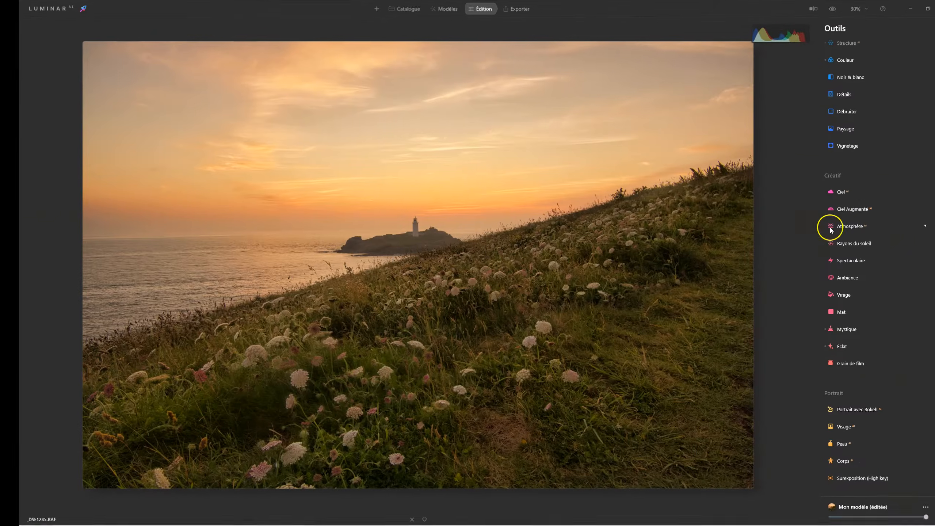
{"action": "left_click", "coordinate": [831, 224]}
{"action": "left_click_drag", "start_coordinate": [821, 263], "coordinate": [874, 263]}
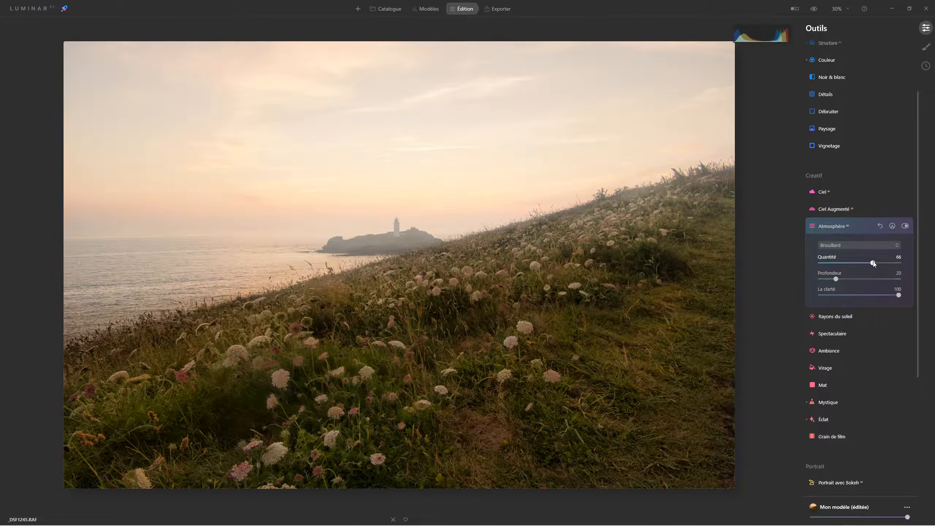
{"action": "left_click", "coordinate": [858, 262]}
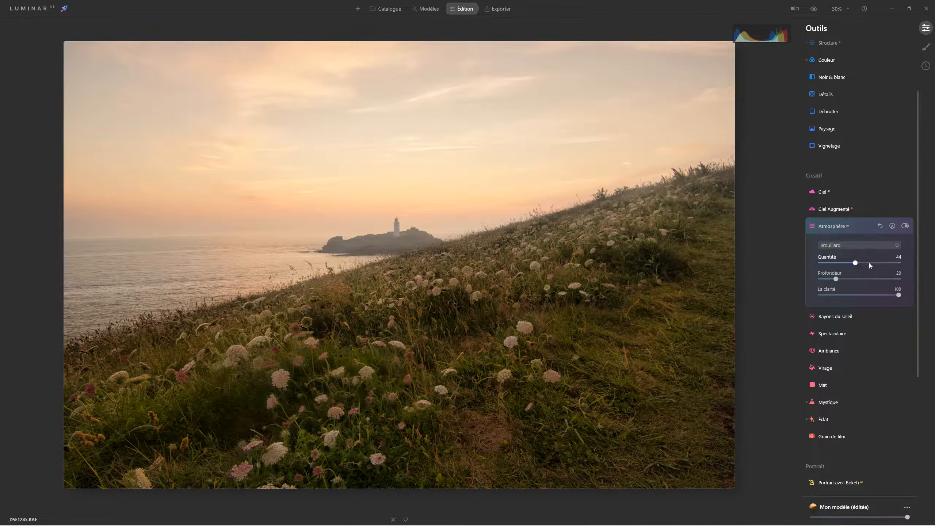
{"action": "left_click_drag", "start_coordinate": [838, 279], "coordinate": [876, 278]}
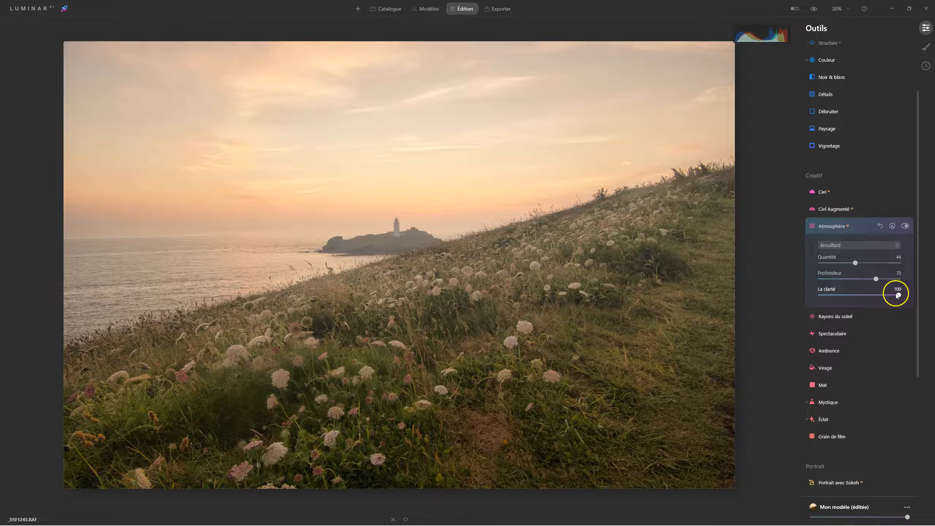
{"action": "left_click_drag", "start_coordinate": [885, 298], "coordinate": [848, 297]}
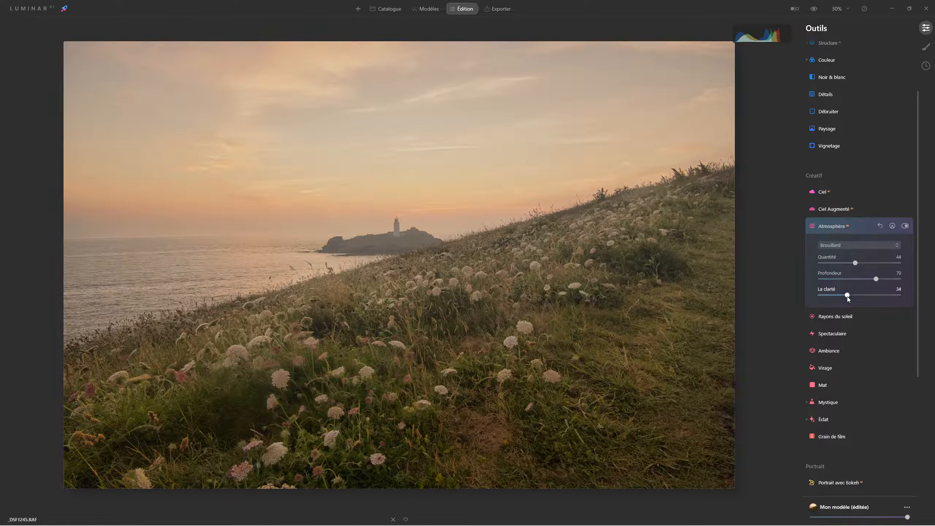
Reduce the fog's Quantité to 7, comparing the photo with and without the Atmosphère effect
{"action": "left_click", "coordinate": [855, 263]}
{"action": "left_click_drag", "start_coordinate": [855, 265], "coordinate": [834, 267]}
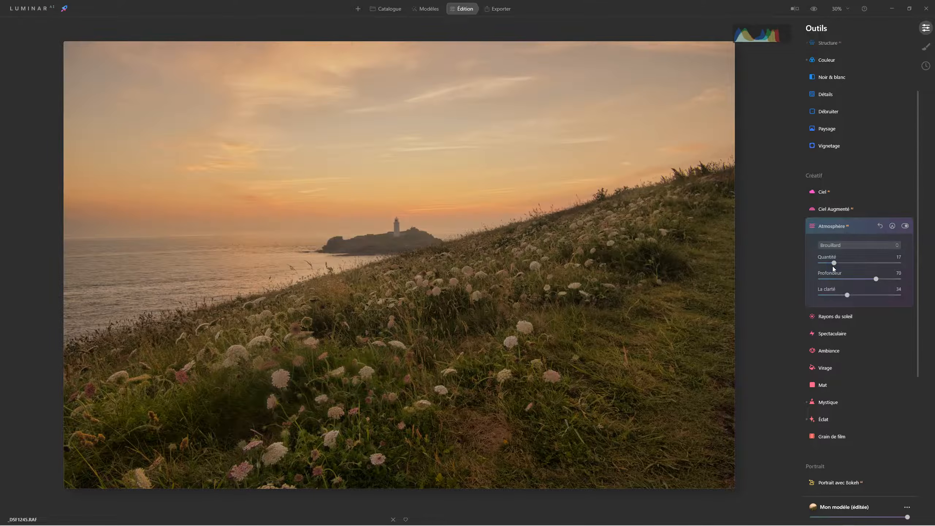
{"action": "left_click", "coordinate": [904, 226]}
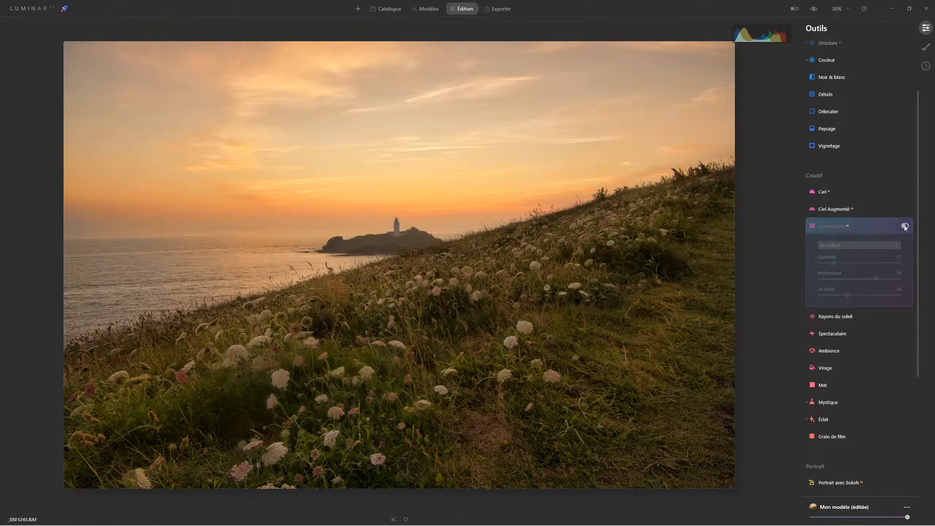
{"action": "left_click", "coordinate": [905, 226]}
{"action": "left_click", "coordinate": [846, 254]}
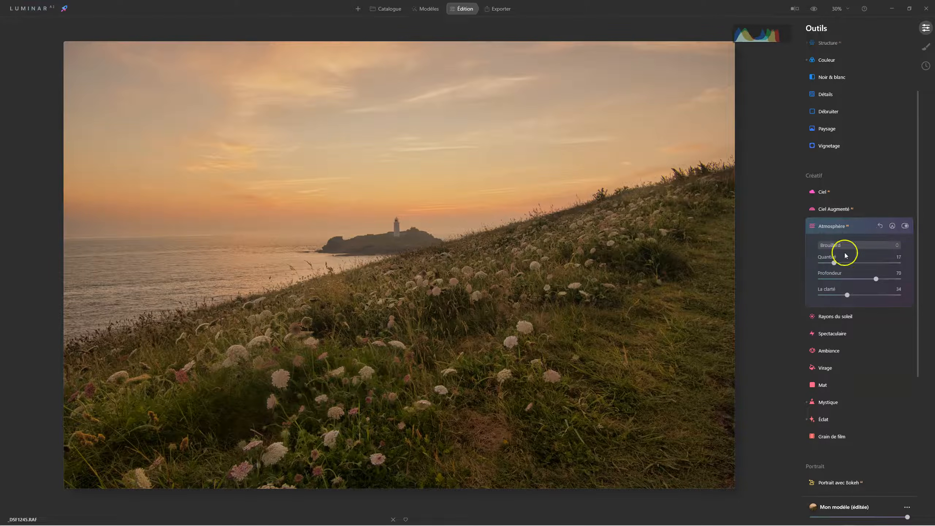
{"action": "left_click_drag", "start_coordinate": [834, 263], "coordinate": [825, 265]}
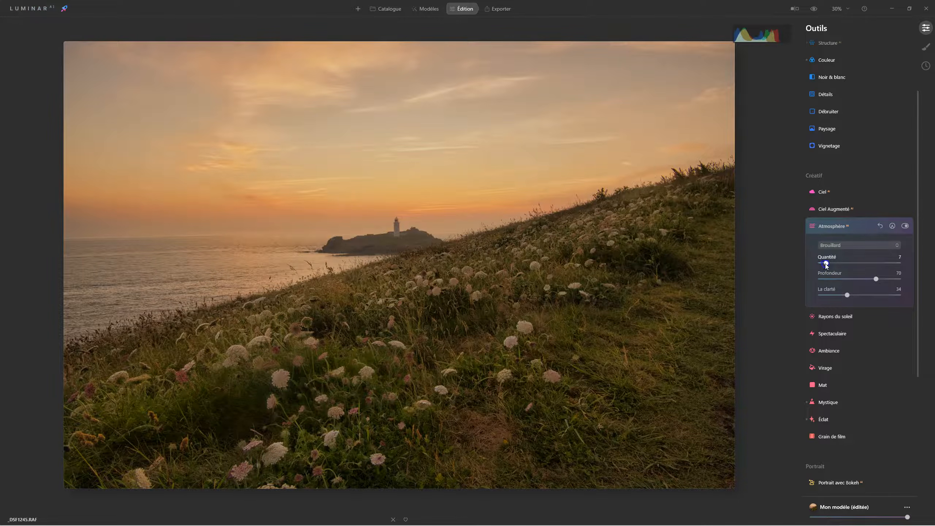
Compare the photo with and without the fog again and close the Atmosphère settings
{"action": "left_click", "coordinate": [906, 226]}
{"action": "left_click", "coordinate": [905, 225]}
{"action": "left_click", "coordinate": [825, 227]}
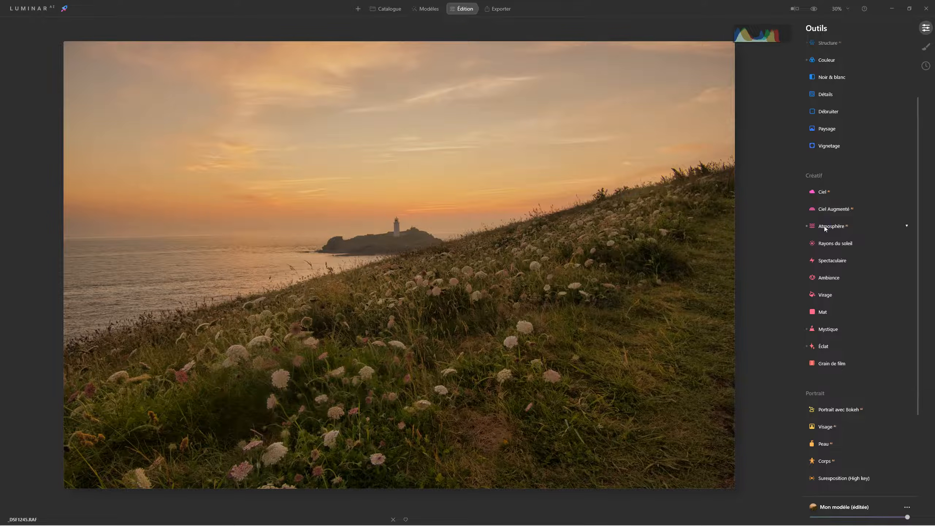
Apply a strong dark Vignetage with Quantité -87, Taille 0 and Progressivité 100
{"action": "left_click", "coordinate": [829, 148]}
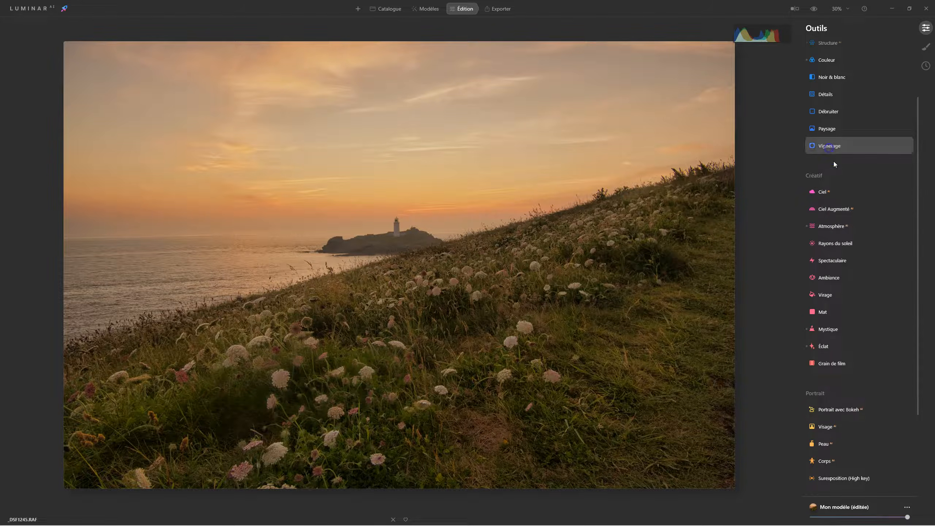
{"action": "left_click_drag", "start_coordinate": [860, 186], "coordinate": [826, 185]}
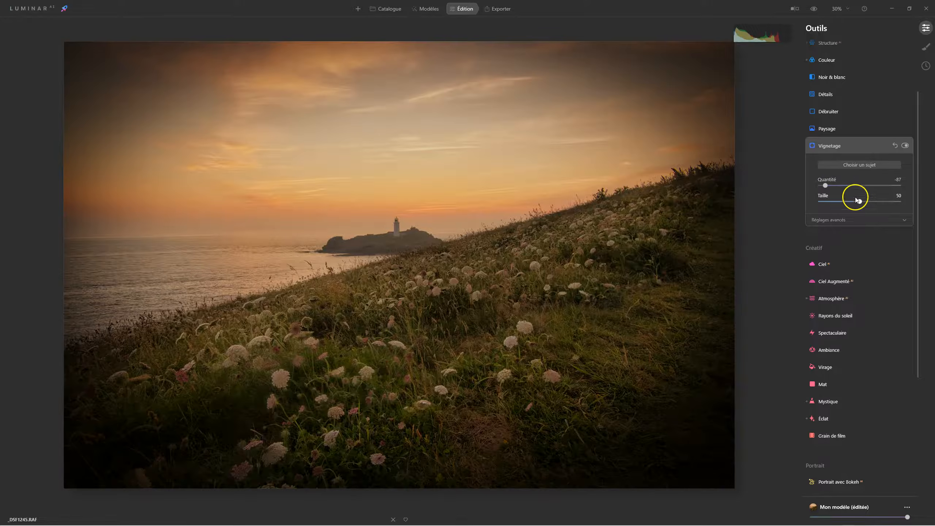
{"action": "left_click_drag", "start_coordinate": [861, 203], "coordinate": [719, 202]}
{"action": "left_click", "coordinate": [829, 218]}
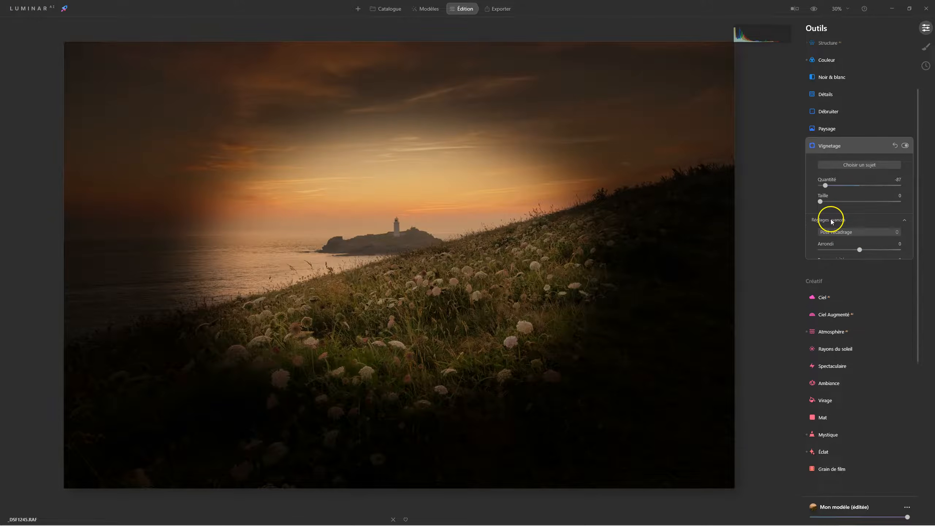
{"action": "left_click_drag", "start_coordinate": [857, 262], "coordinate": [934, 264]}
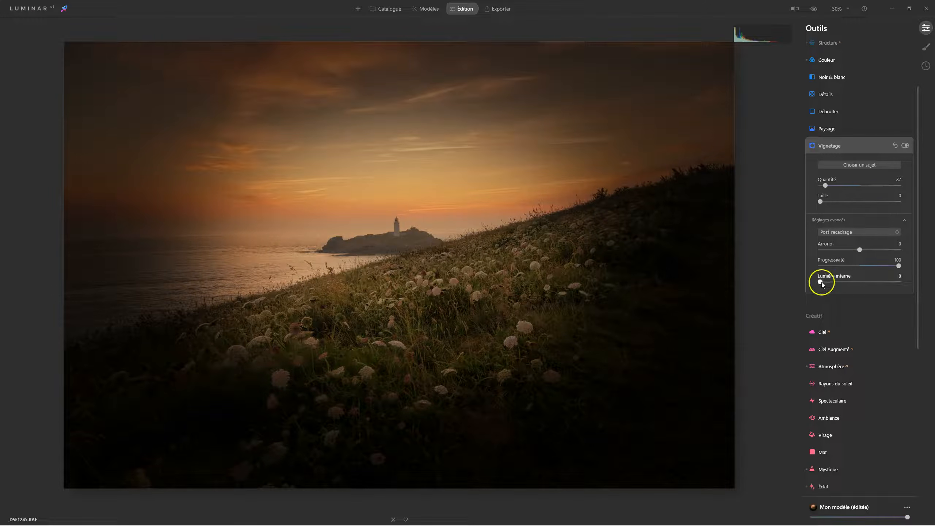
Centre the vignette on the flowers midway up the slope and adjust it to Quantité -40 and Lumière interne 12
{"action": "left_click", "coordinate": [853, 167]}
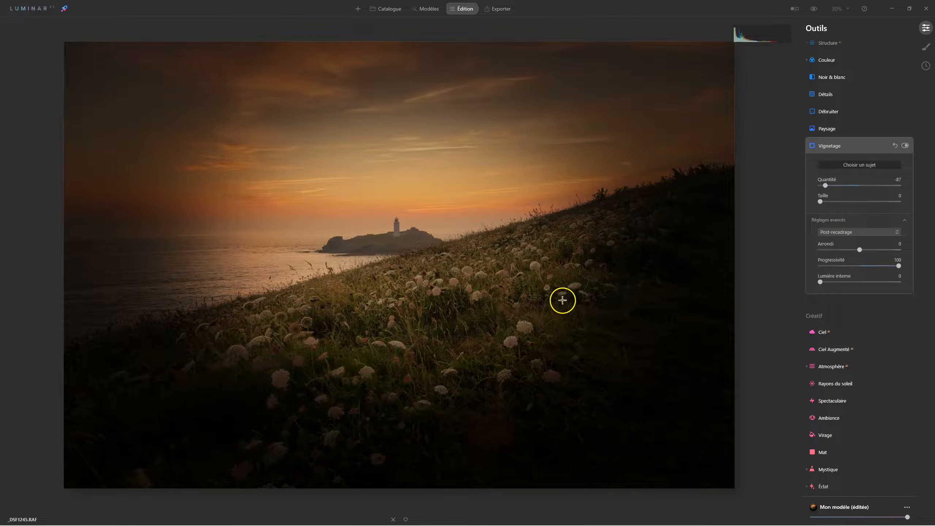
{"action": "left_click", "coordinate": [574, 292]}
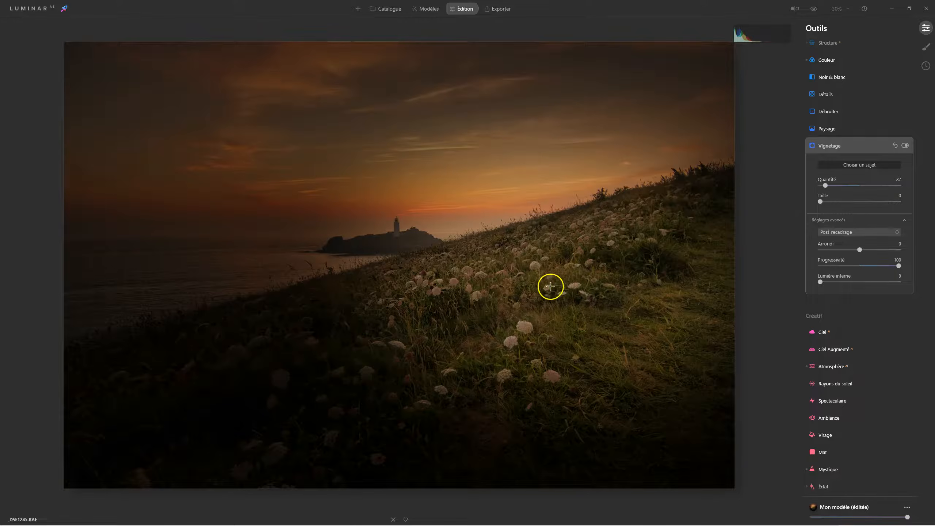
{"action": "left_click", "coordinate": [543, 277]}
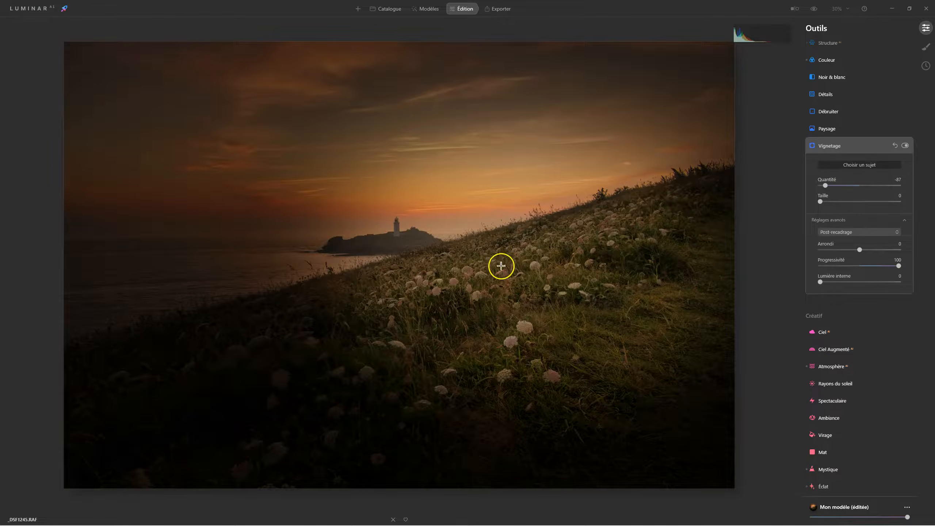
{"action": "mouse_move", "coordinate": [826, 185]}
{"action": "left_mouse_down"}
{"action": "mouse_move", "coordinate": [849, 186]}
{"action": "mouse_move", "coordinate": [839, 187]}
{"action": "left_mouse_up"}
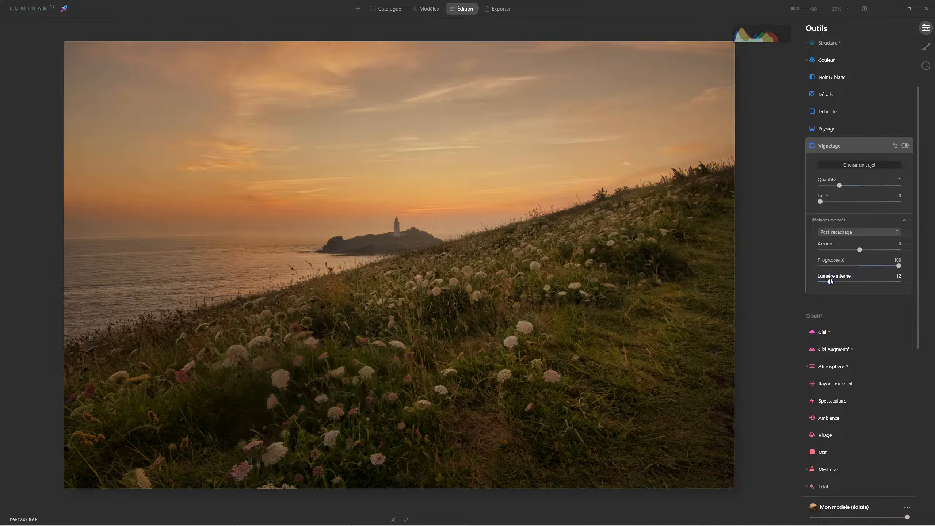
{"action": "left_click_drag", "start_coordinate": [840, 186], "coordinate": [843, 185]}
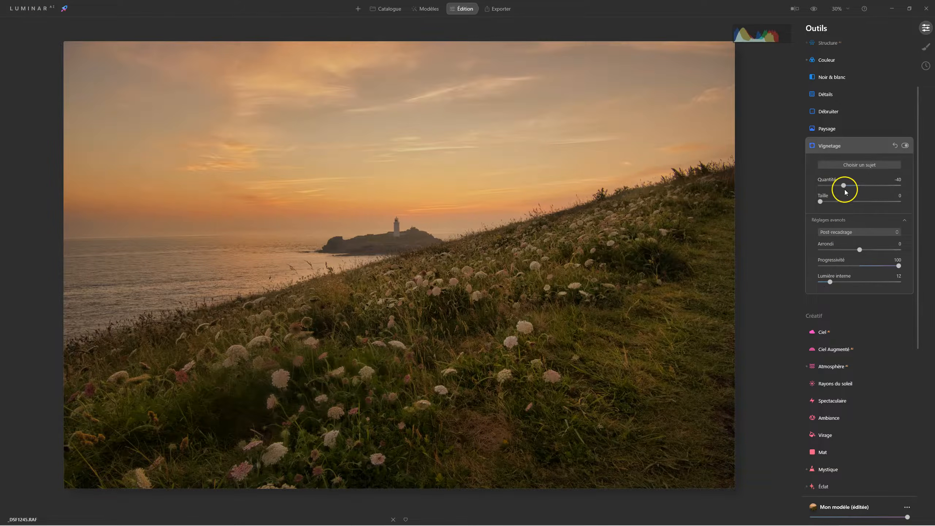
Compare the photo with and without the vignette, then the whole edit with the original photo
{"action": "left_click", "coordinate": [905, 146]}
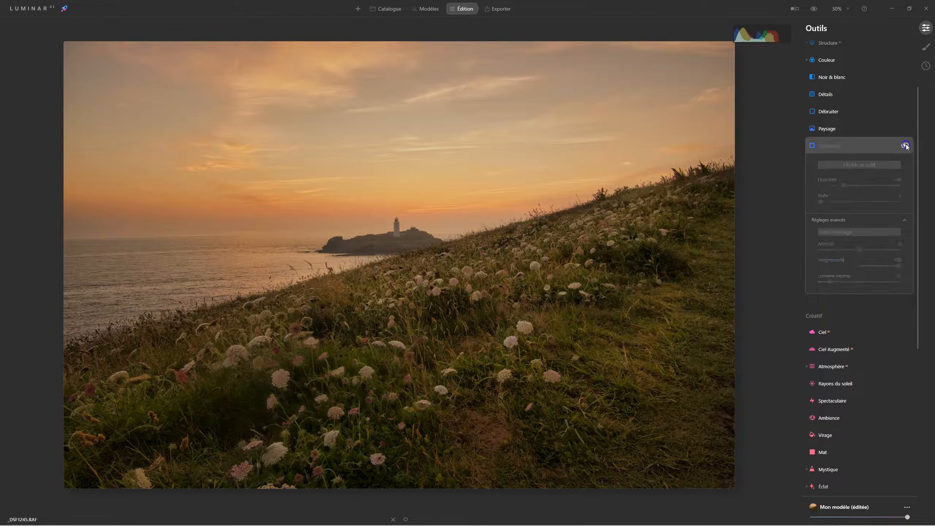
{"action": "left_click", "coordinate": [906, 146]}
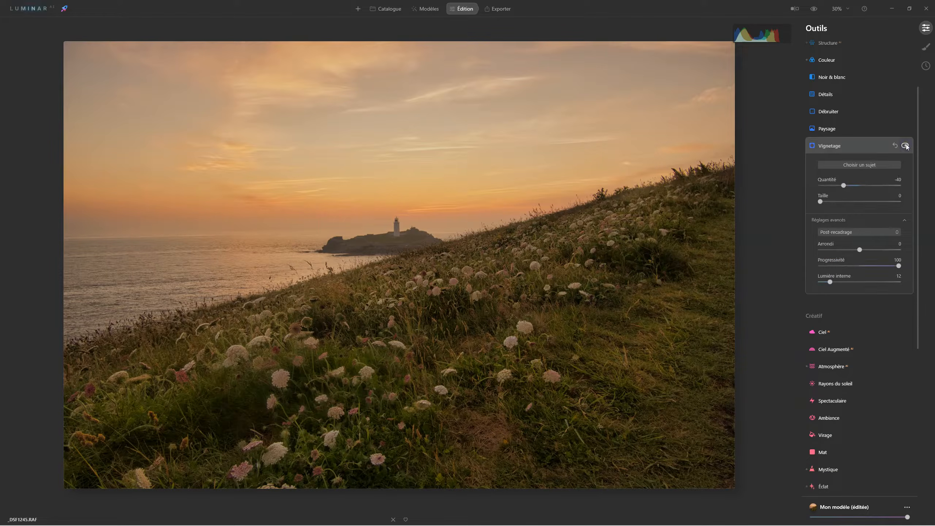
{"action": "left_click", "coordinate": [848, 148]}
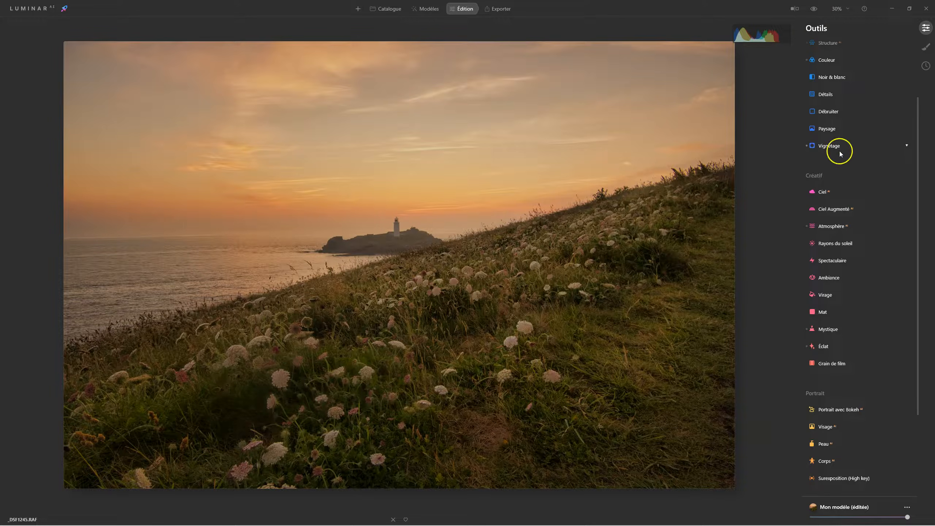
{"action": "left_click", "coordinate": [814, 11]}
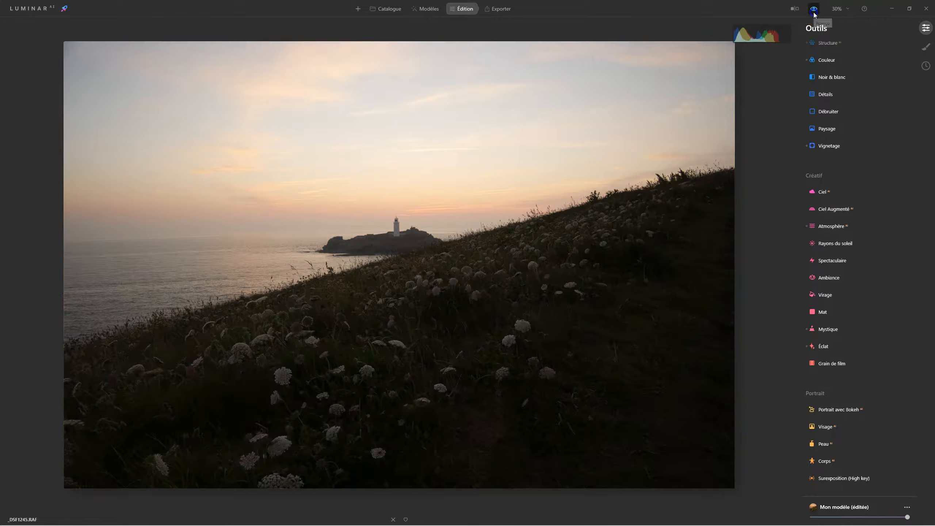
{"action": "left_click", "coordinate": [815, 11]}
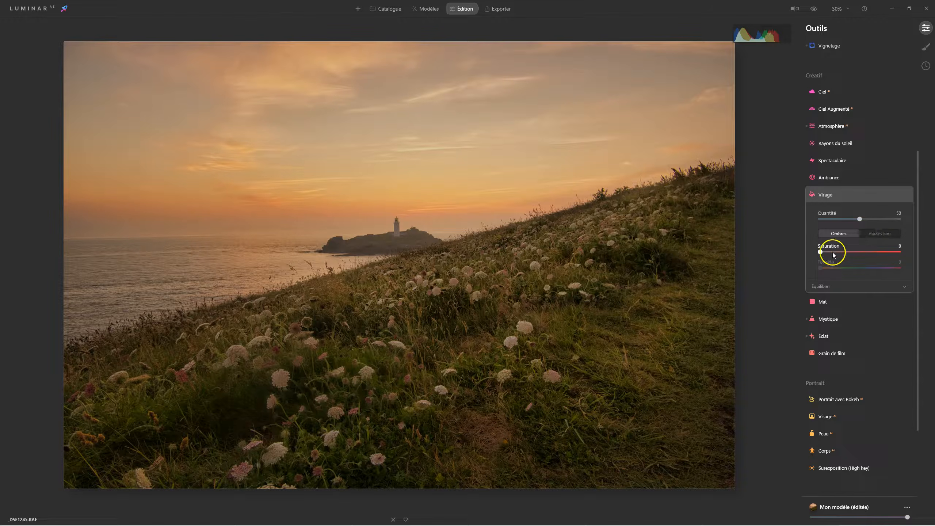
Tone the photo with Virage, giving the Ombres Saturation 27 and Tonalité 226 and the Hautes lumières Saturation 62 and Tonalité 15
{"action": "left_click_drag", "start_coordinate": [821, 252], "coordinate": [869, 271]}
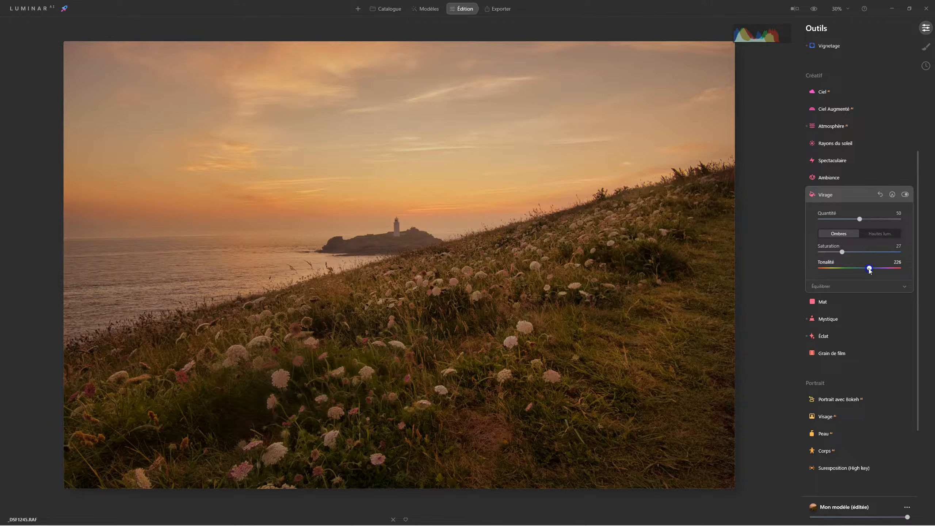
{"action": "left_click", "coordinate": [878, 237]}
{"action": "left_click_drag", "start_coordinate": [822, 251], "coordinate": [870, 252]}
{"action": "left_click_drag", "start_coordinate": [821, 268], "coordinate": [826, 270]}
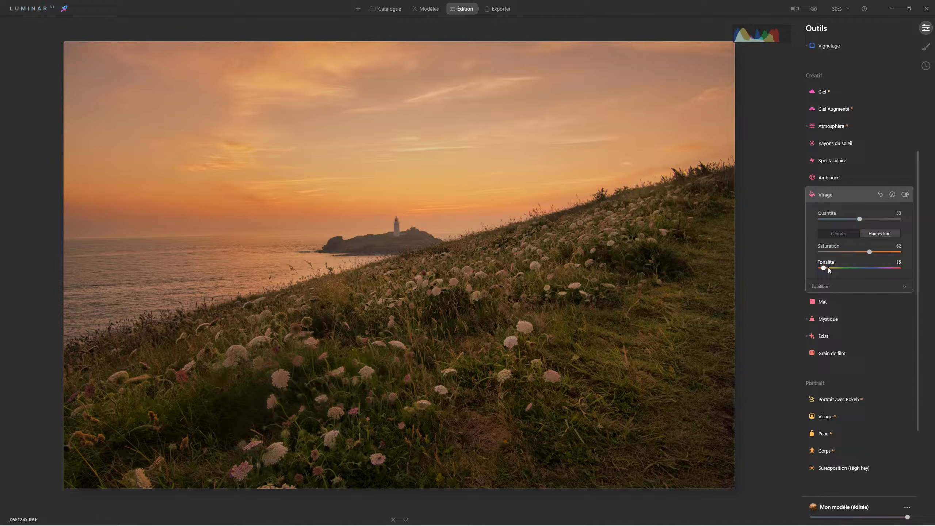
{"action": "left_click", "coordinate": [876, 240]}
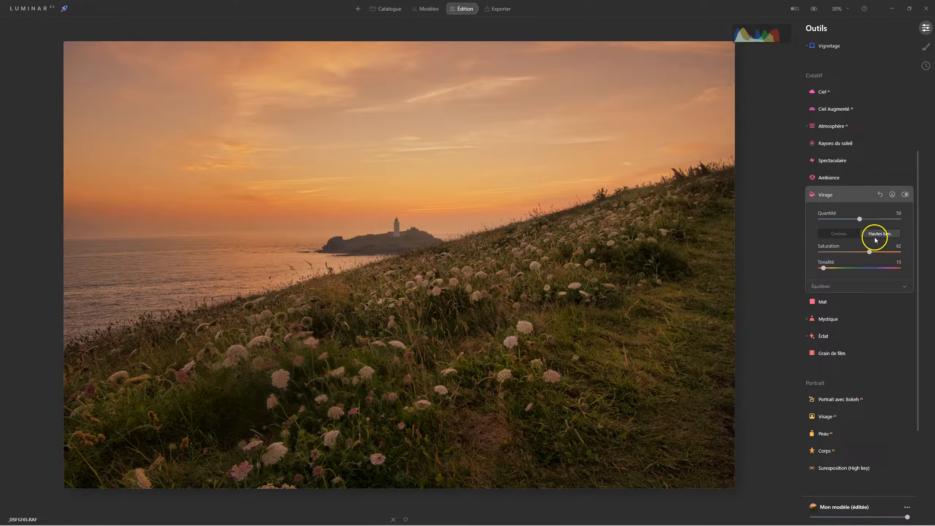
Change the Tonalité of the Virage Ombres to 65 and reduce the toning's Quantité to 27
{"action": "left_click", "coordinate": [843, 236]}
{"action": "left_click_drag", "start_coordinate": [861, 267], "coordinate": [836, 271]}
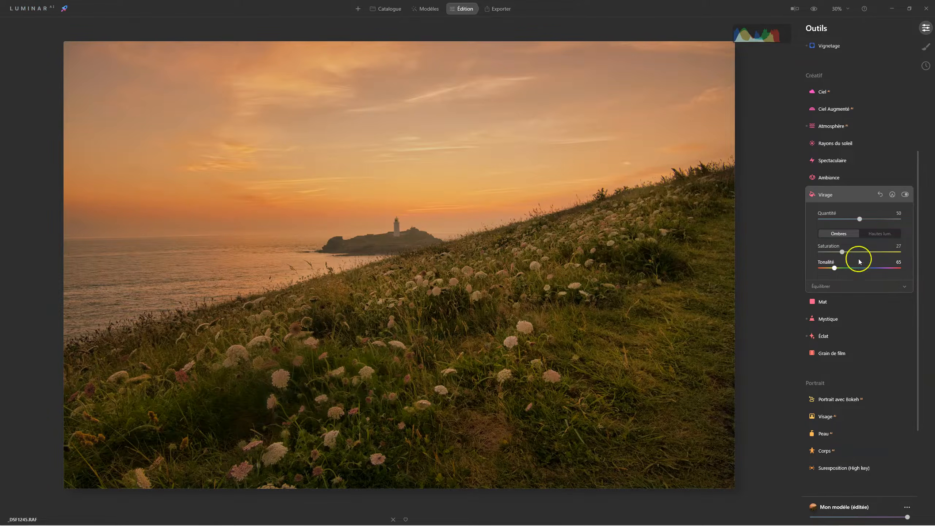
{"action": "left_click_drag", "start_coordinate": [860, 219], "coordinate": [794, 222]}
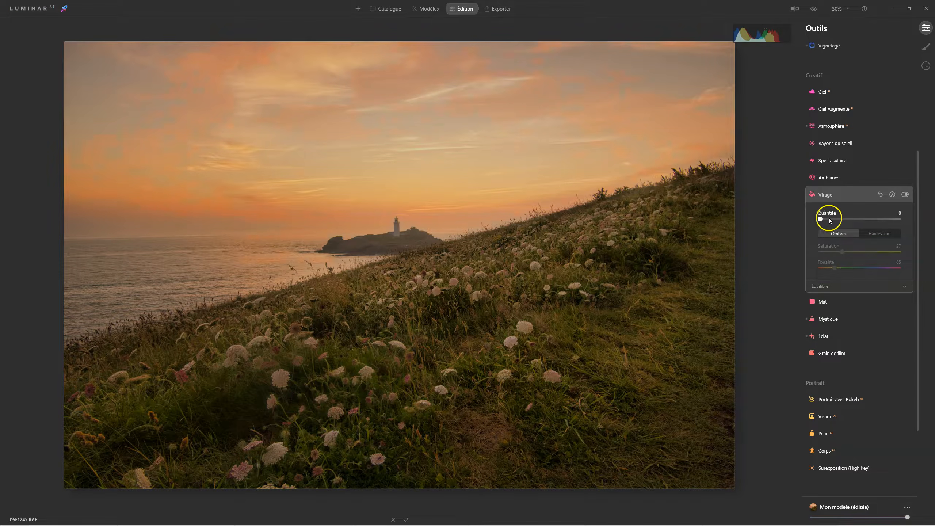
{"action": "mouse_move", "coordinate": [821, 220]}
{"action": "left_mouse_down"}
{"action": "mouse_move", "coordinate": [806, 226]}
{"action": "mouse_move", "coordinate": [831, 216]}
{"action": "left_mouse_up"}
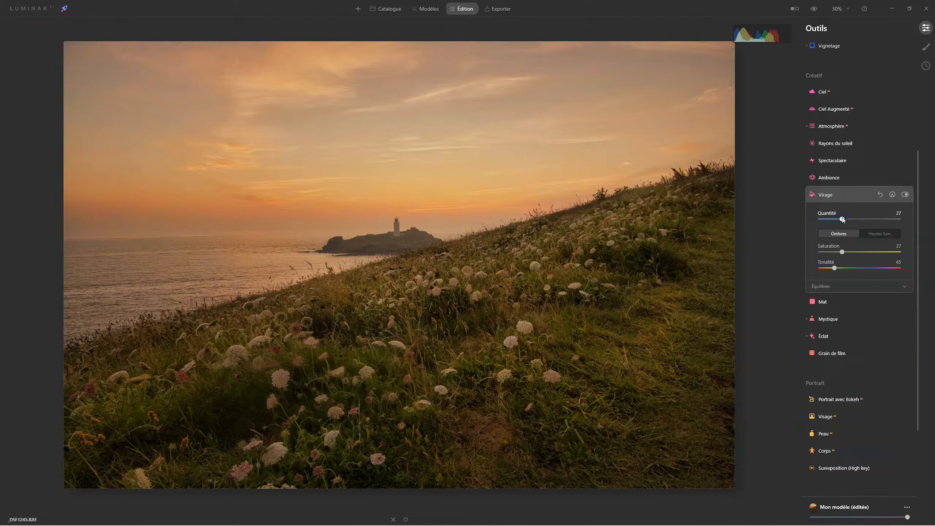
Compare the photo with and without the Virage toning and against the unedited original
{"action": "left_click", "coordinate": [904, 195]}
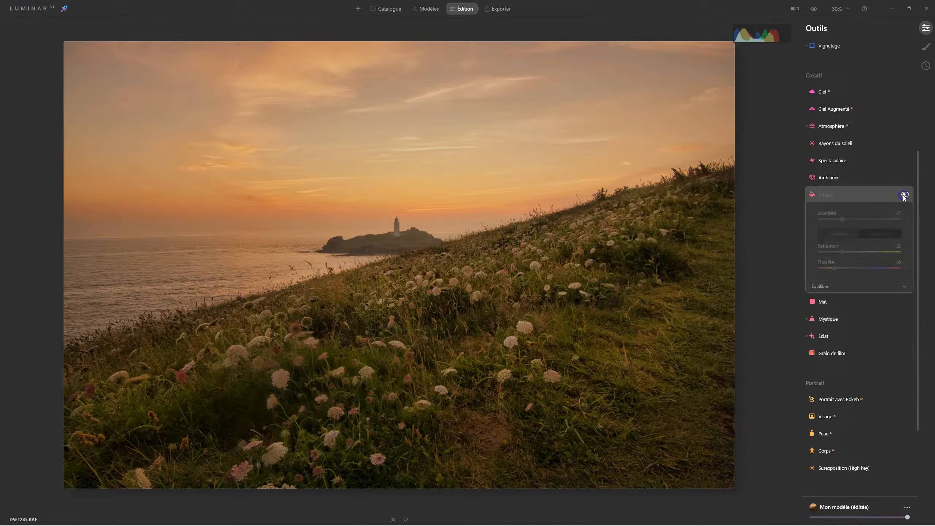
{"action": "left_click", "coordinate": [905, 195]}
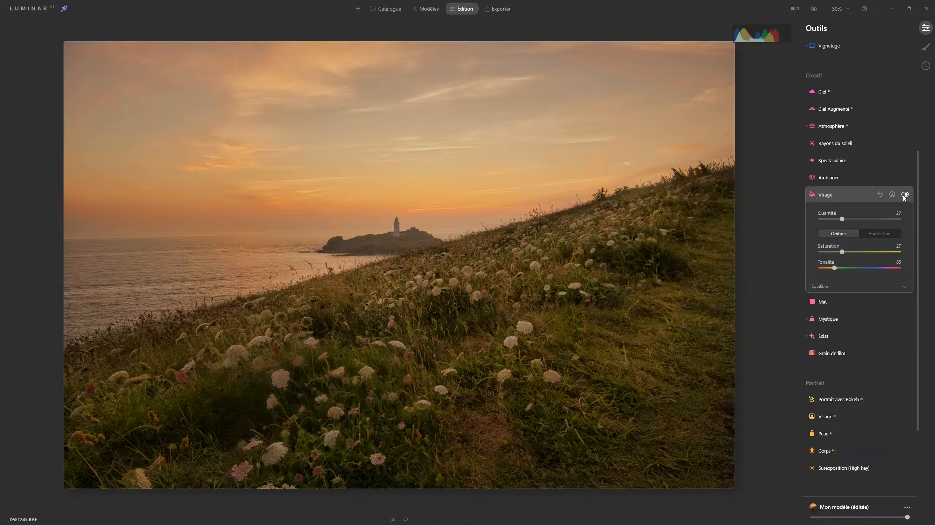
{"action": "left_click", "coordinate": [813, 9]}
{"action": "left_click", "coordinate": [813, 10]}
Reduce the overall intensity of the edited template to about 70% and compare the photo with the original
{"action": "left_click_drag", "start_coordinate": [907, 518], "coordinate": [862, 517]}
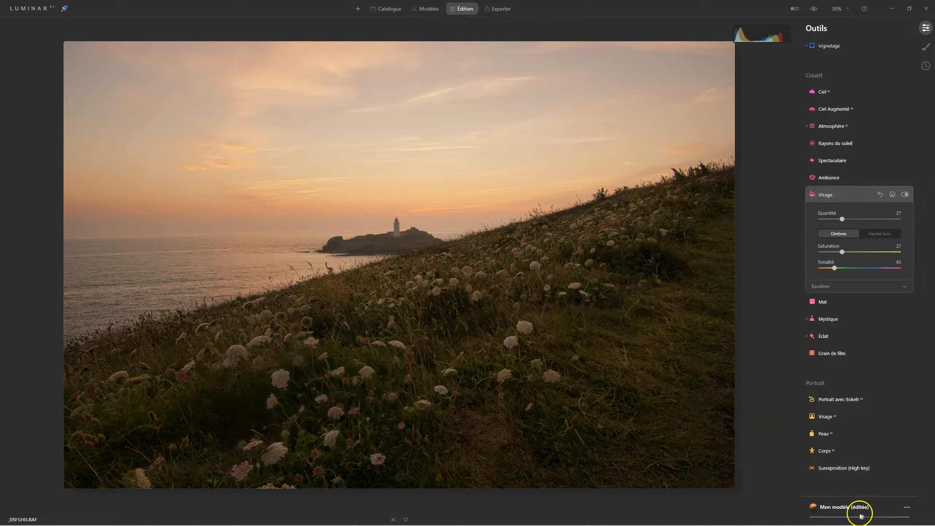
{"action": "mouse_move", "coordinate": [862, 517]}
{"action": "left_mouse_down"}
{"action": "mouse_move", "coordinate": [793, 521]}
{"action": "mouse_move", "coordinate": [845, 519]}
{"action": "left_mouse_up"}
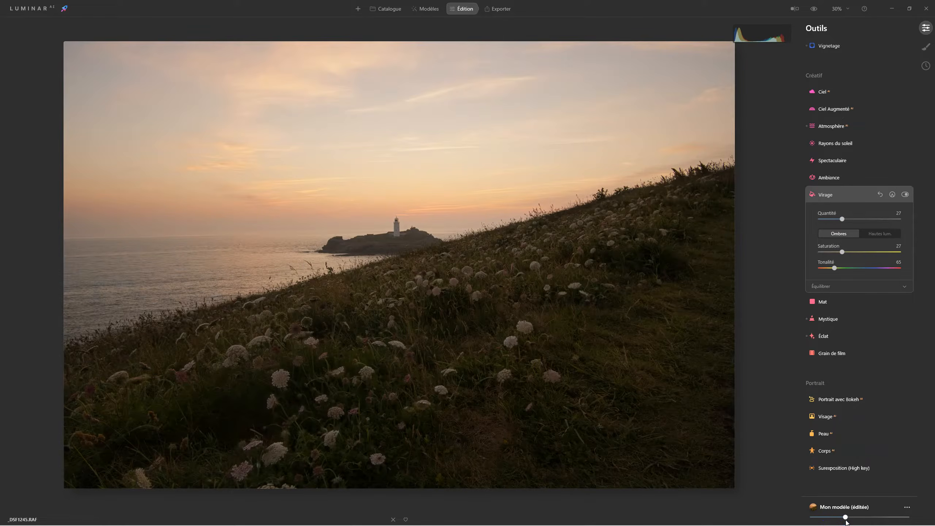
{"action": "left_click_drag", "start_coordinate": [847, 518], "coordinate": [876, 520]}
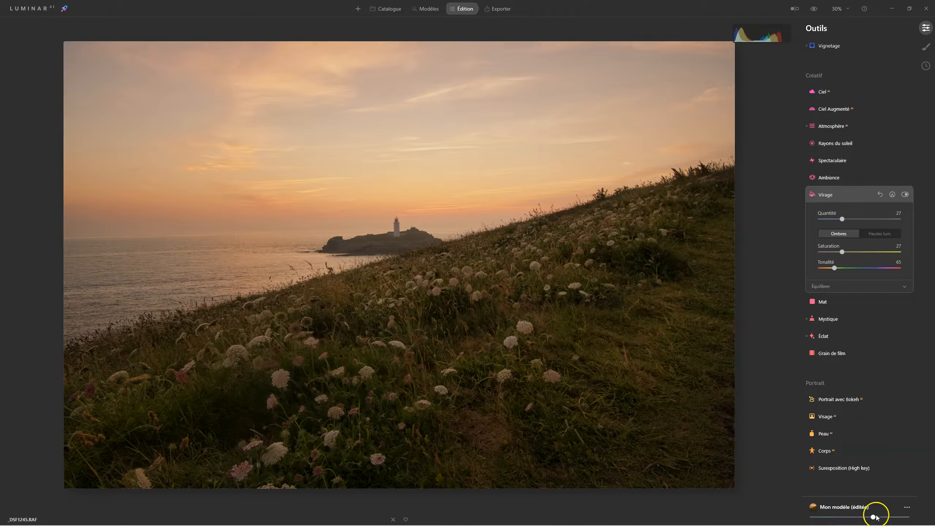
{"action": "left_click_drag", "start_coordinate": [876, 518], "coordinate": [934, 525]}
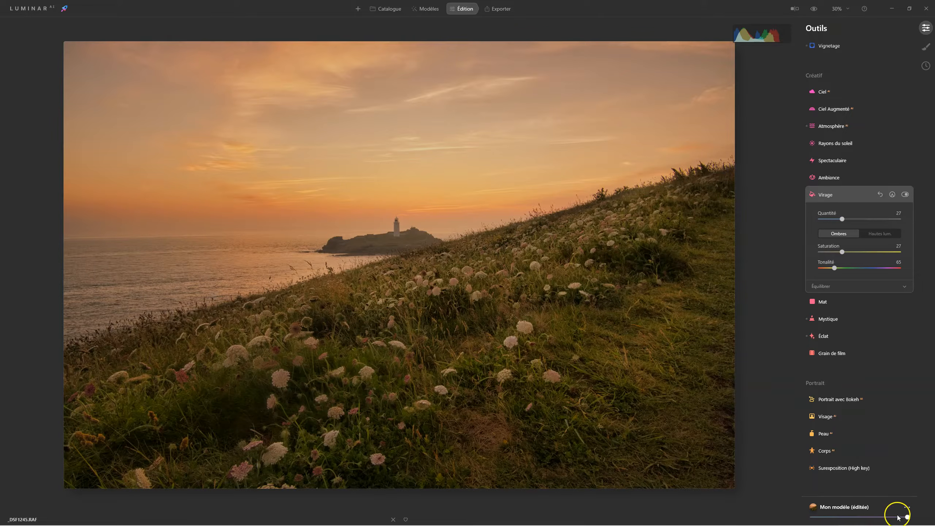
{"action": "left_click_drag", "start_coordinate": [907, 518], "coordinate": [894, 519]}
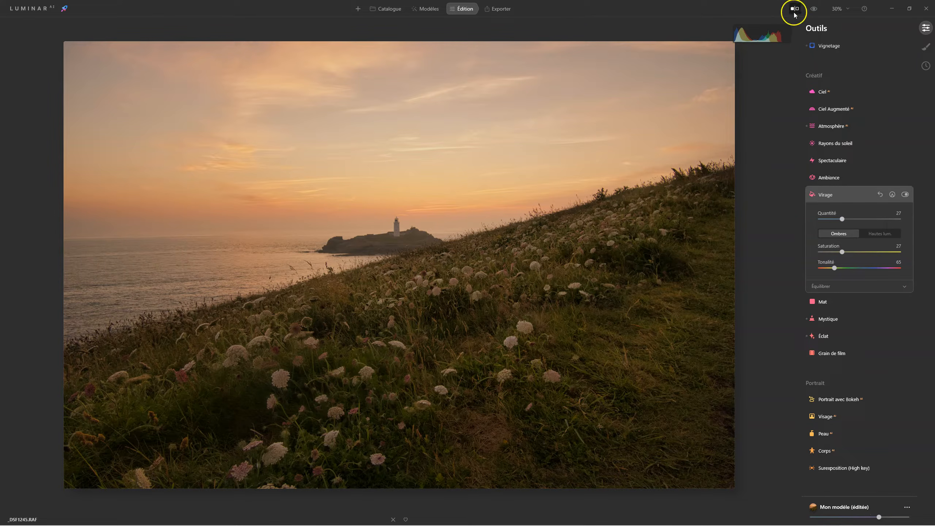
{"action": "left_click_drag", "start_coordinate": [810, 11], "coordinate": [812, 11]}
{"action": "left_click", "coordinate": [804, 12]}
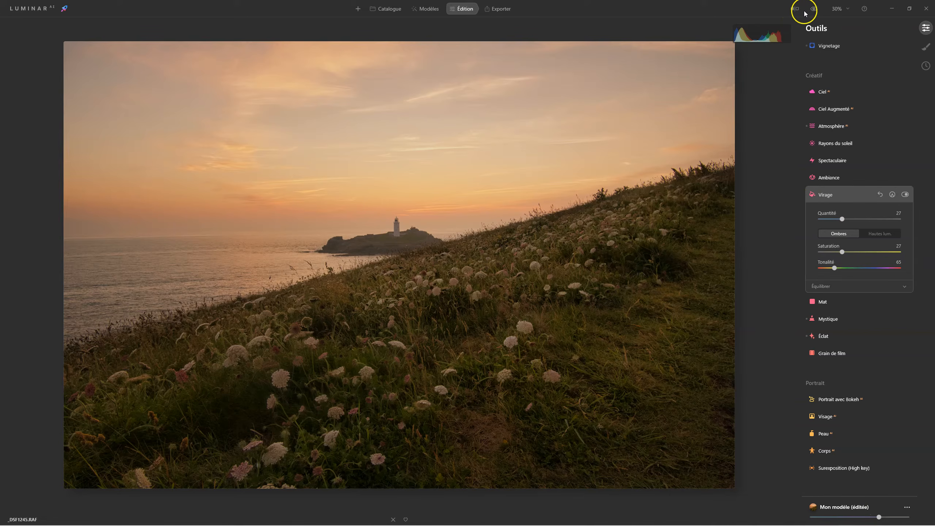